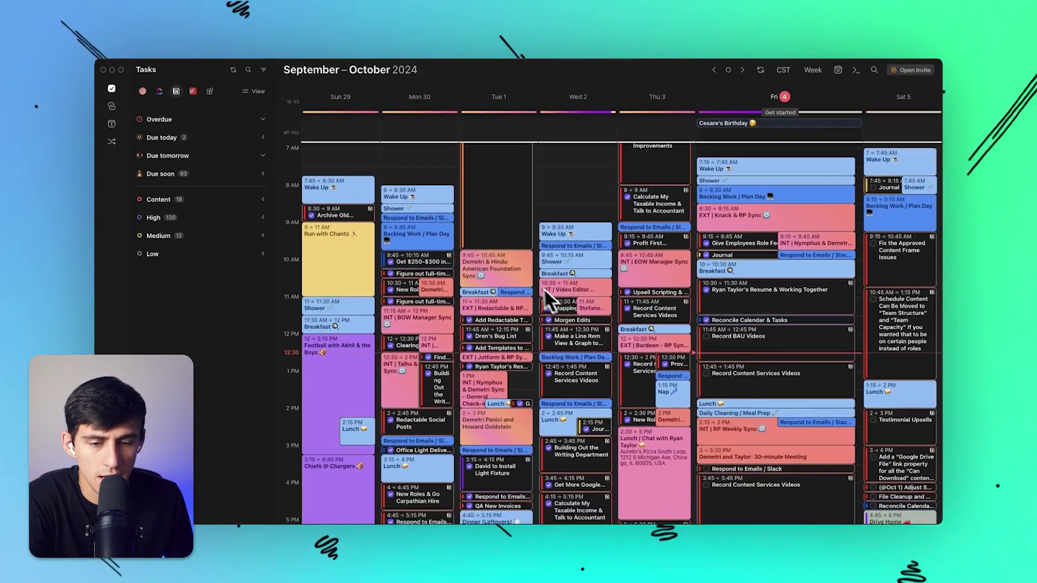
Step: Preview the Friday Wake Up and Tuesday foundation sync event details, closing each
scroll(543, 288, down, 1)
scroll(543, 324, up, 3)
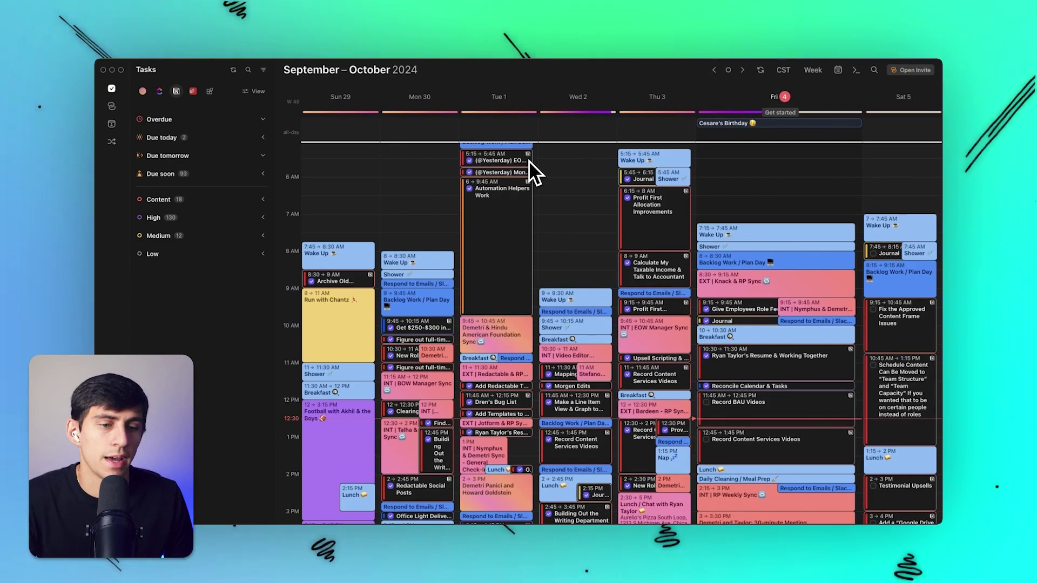
click(715, 237)
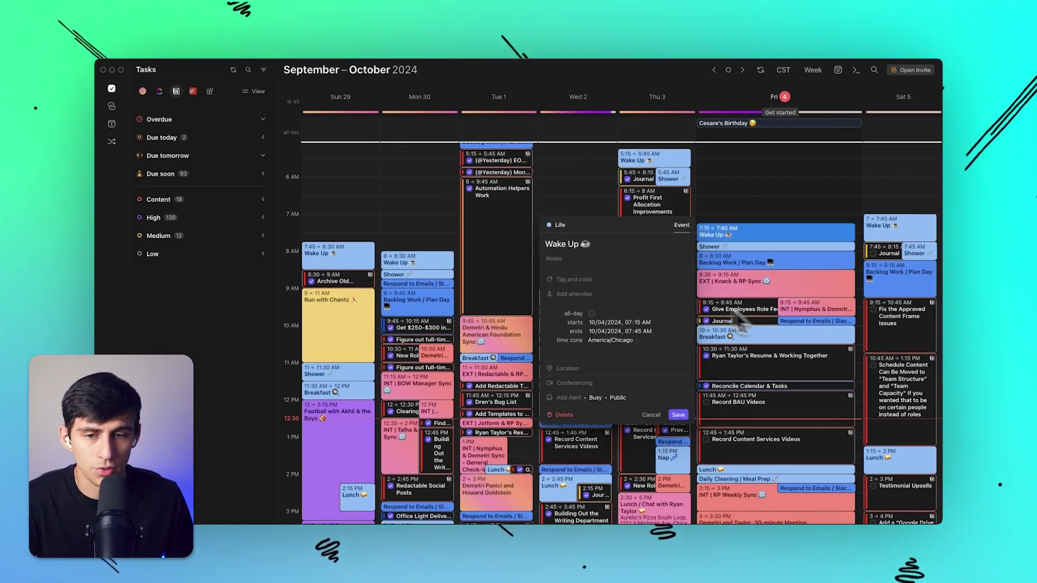
click(528, 250)
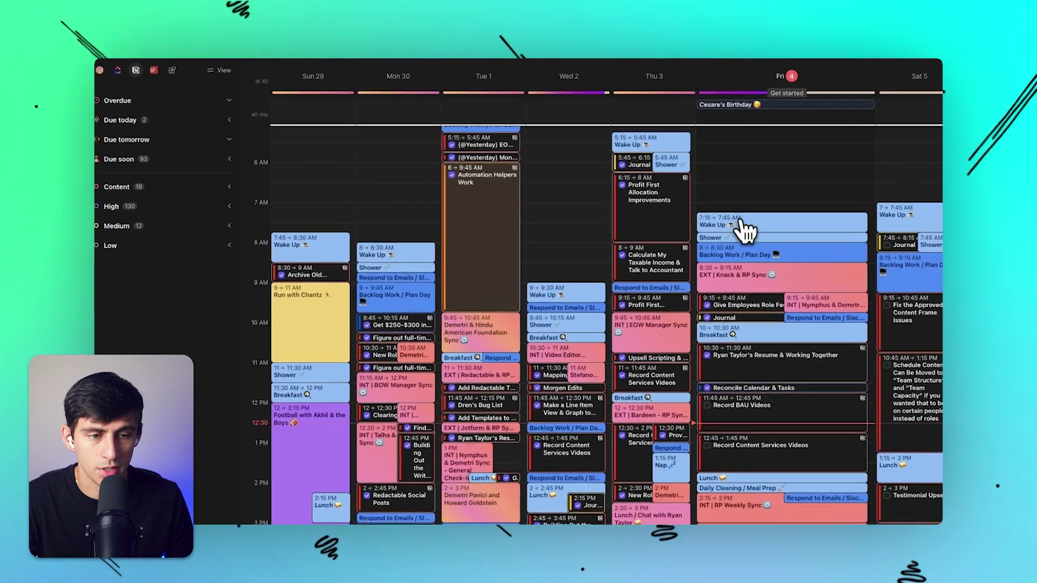
click(748, 211)
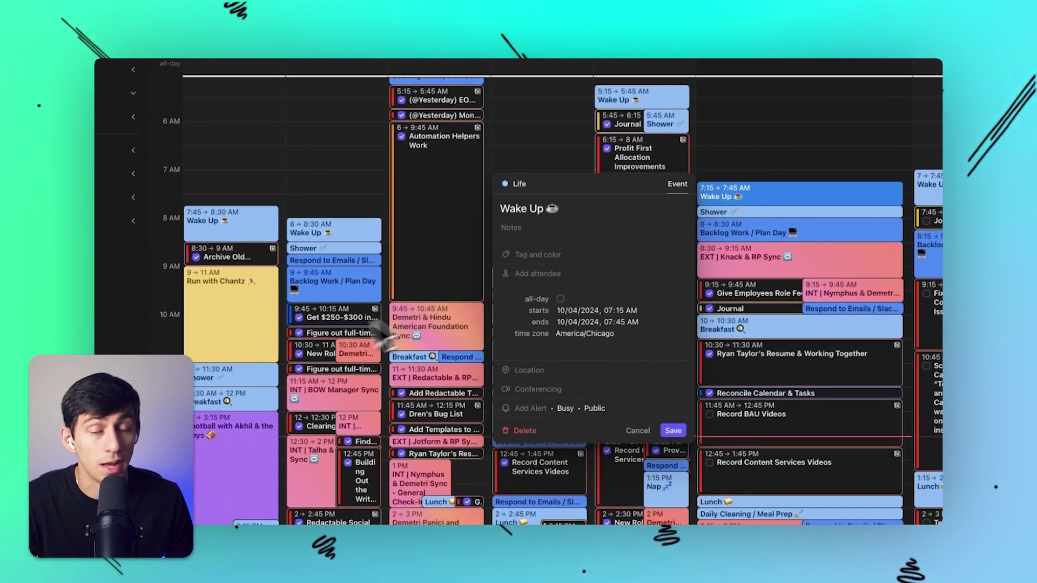
click(414, 351)
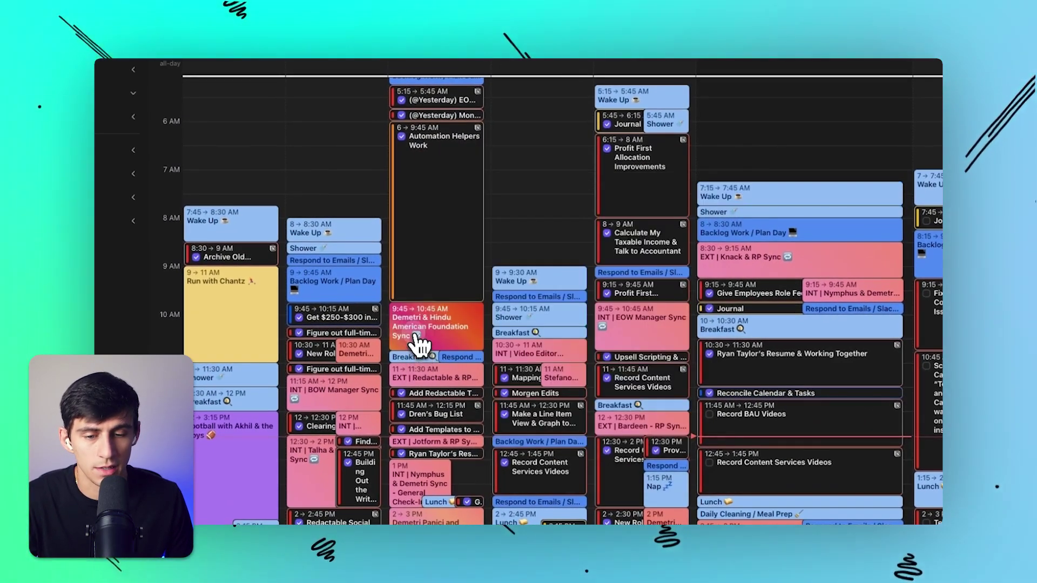
click(420, 340)
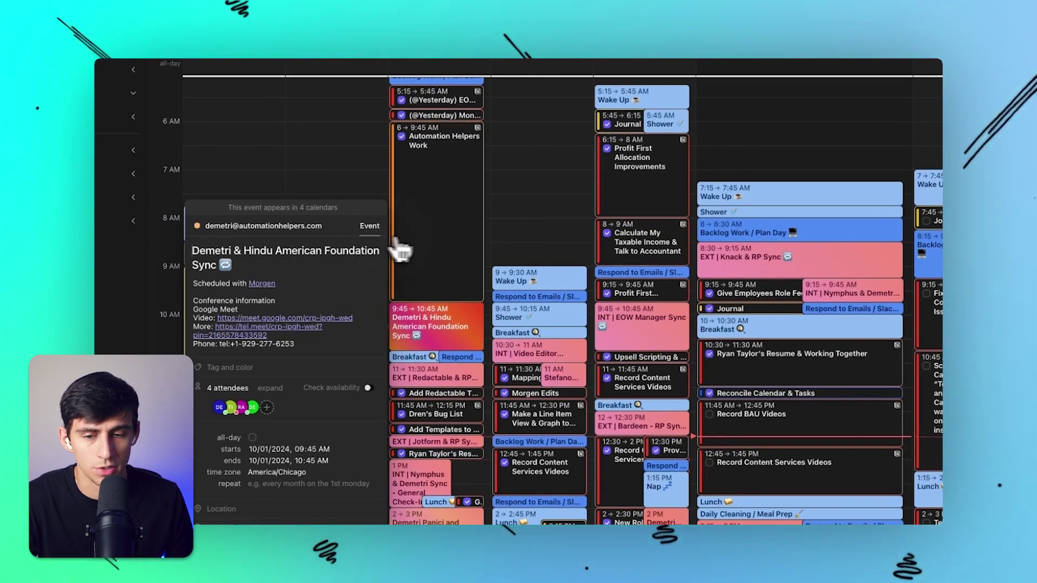
click(457, 247)
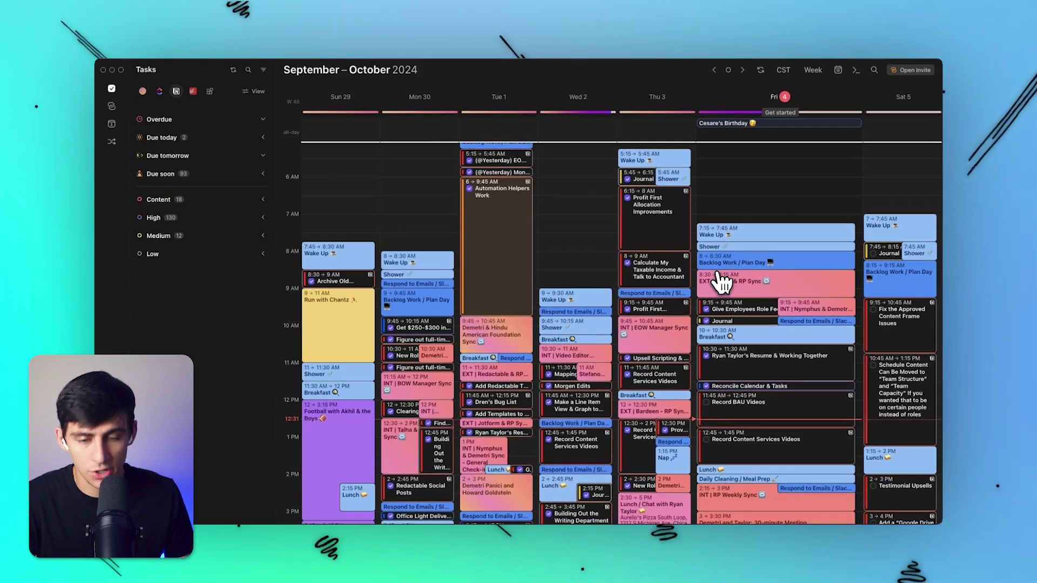
Step: In Manage calendars, view RP Podcast's colour options without changes, then close Settings
click(837, 70)
click(799, 310)
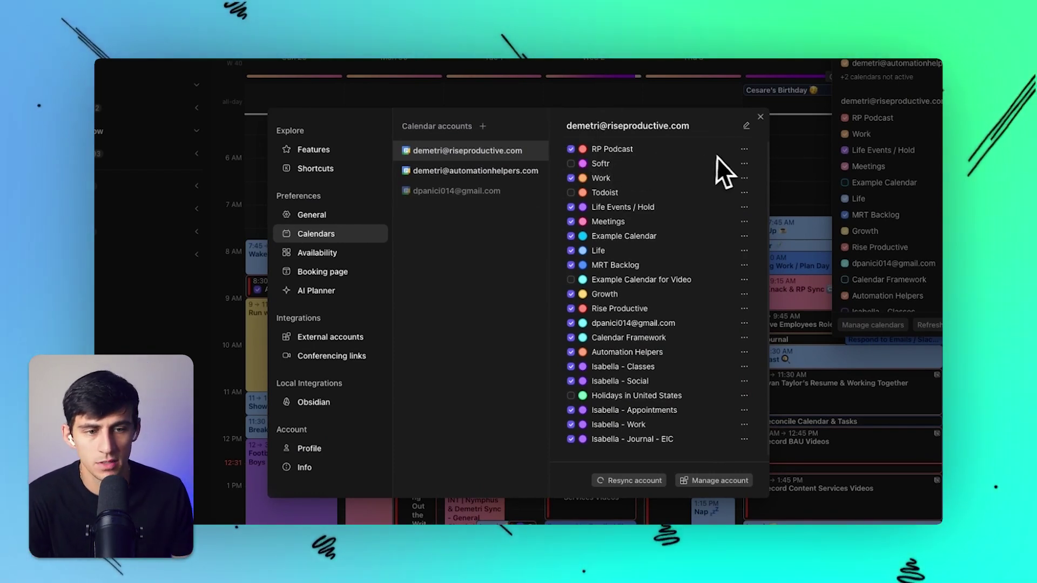
click(745, 150)
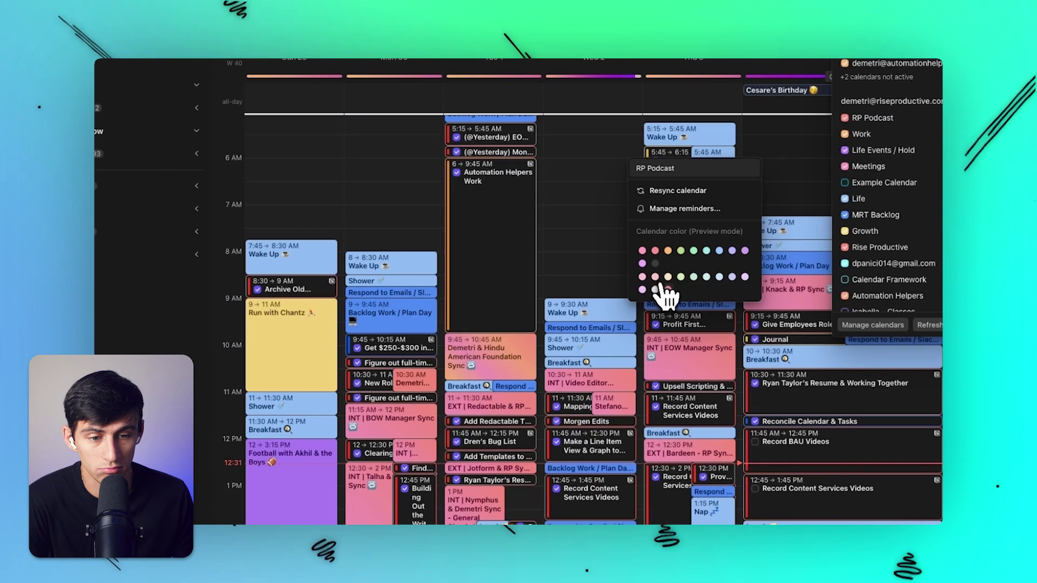
click(668, 290)
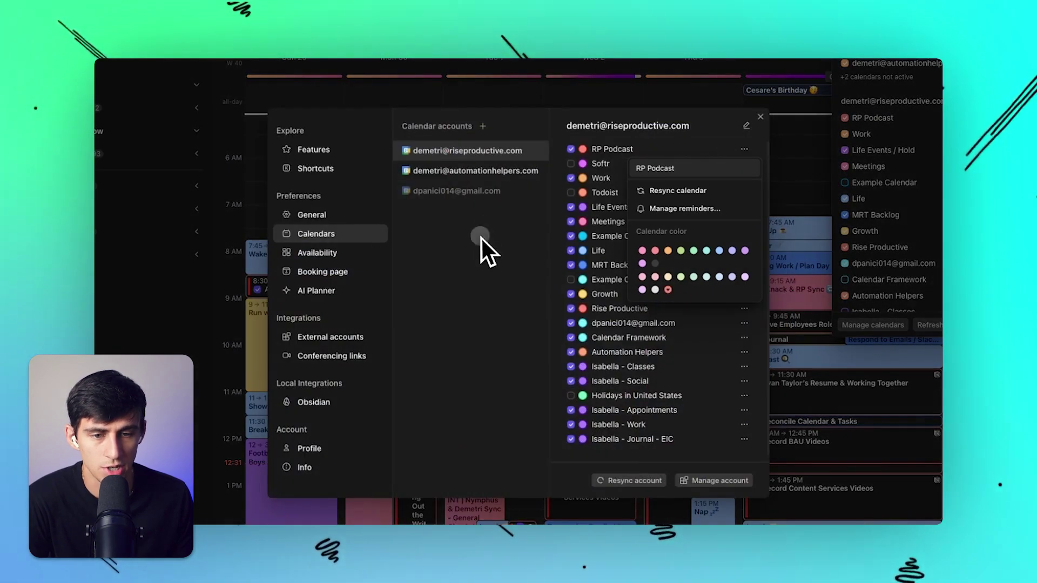
click(481, 238)
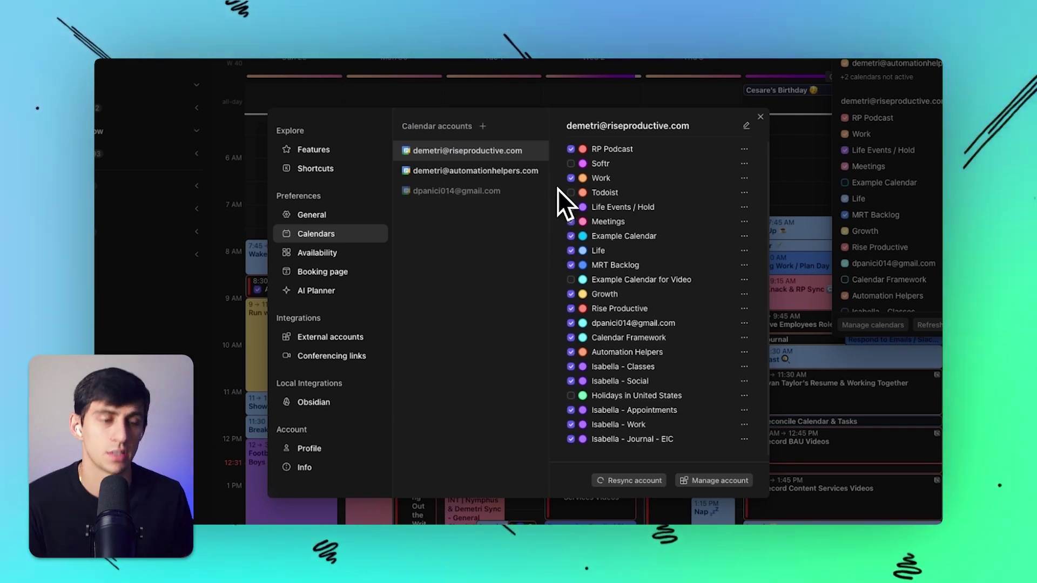
click(741, 221)
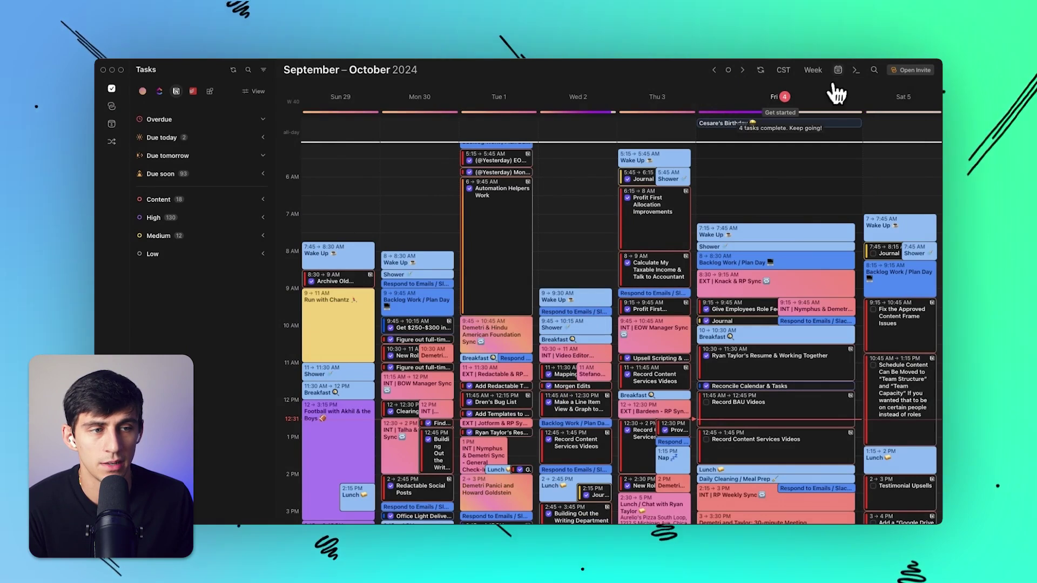
Step: Switch the visible calendars to show Record Content Services Videos and Automation Helpers blocks
mouse_move(837, 75)
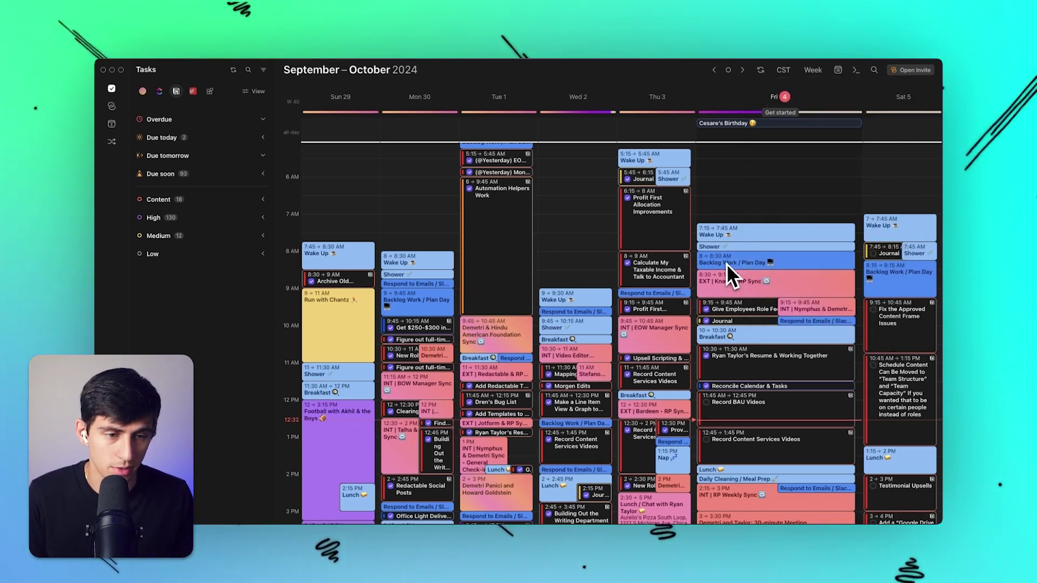
scroll(731, 264, down, 1)
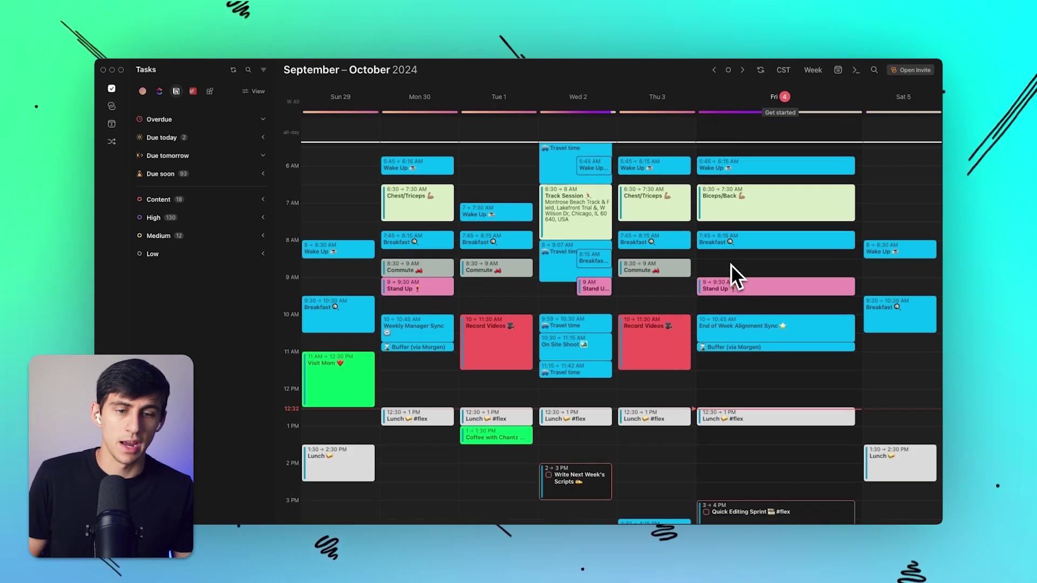
scroll(671, 275, down, 3)
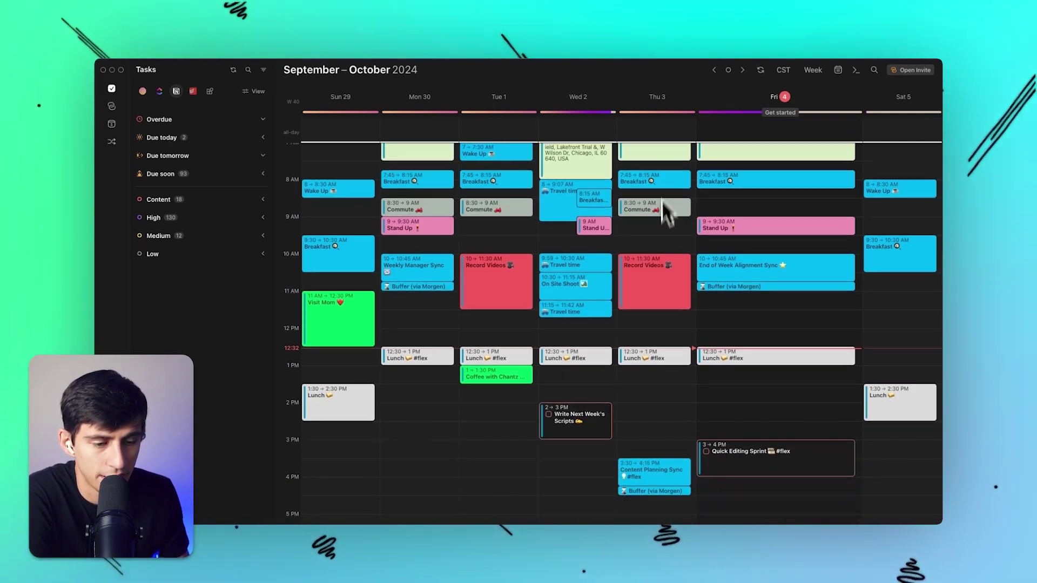
scroll(675, 278, down, 4)
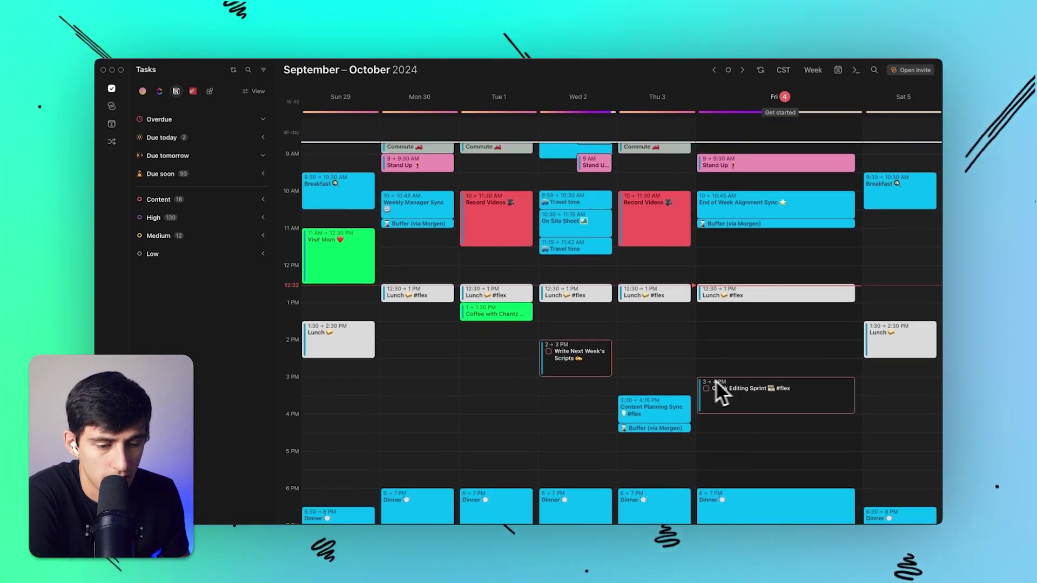
scroll(493, 411, down, 1)
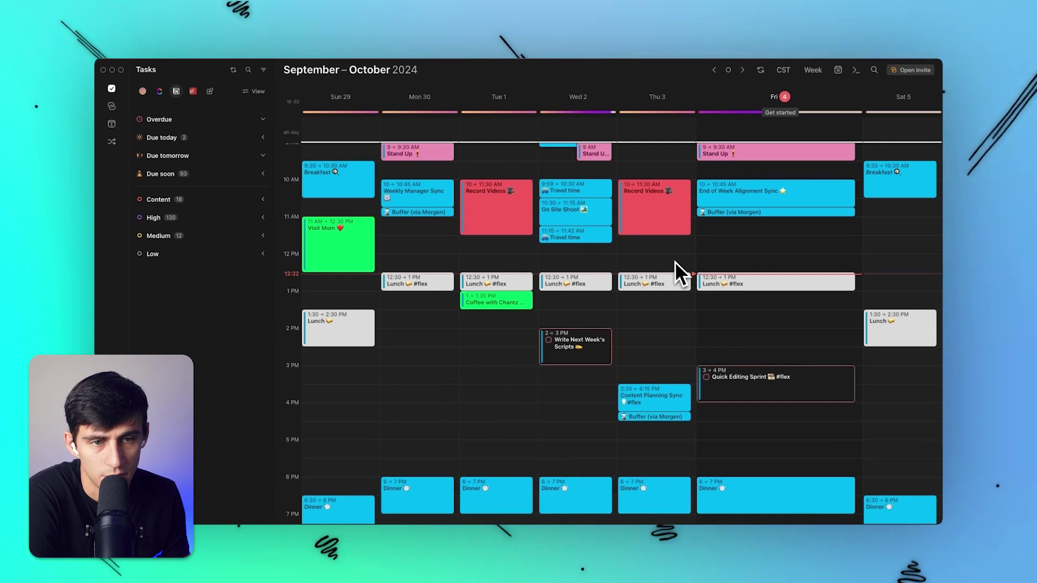
click(839, 70)
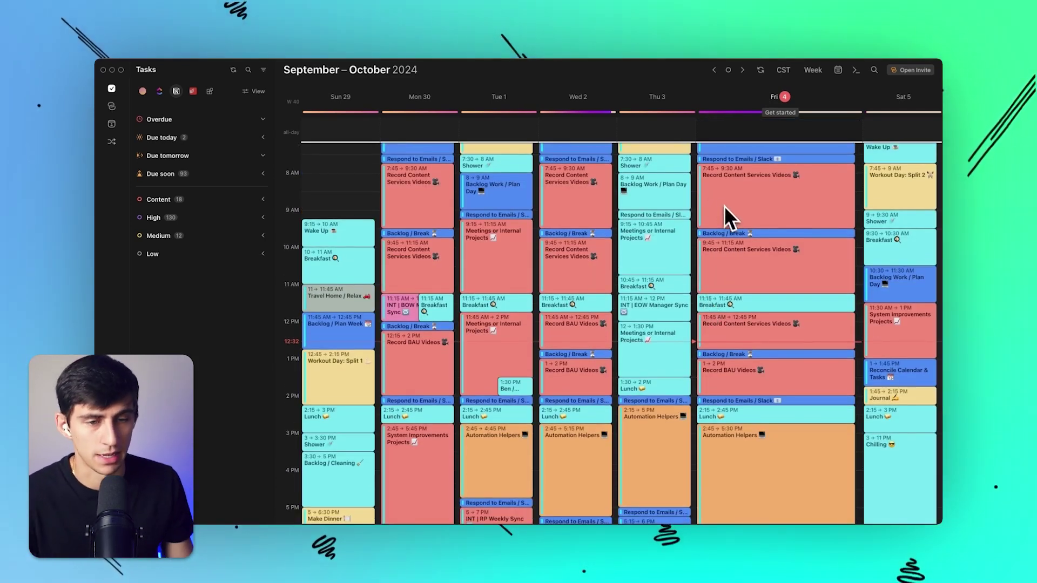
Step: Preview Friday's 9:45 Record Content Services Videos block, then close it
scroll(725, 206, down, 1)
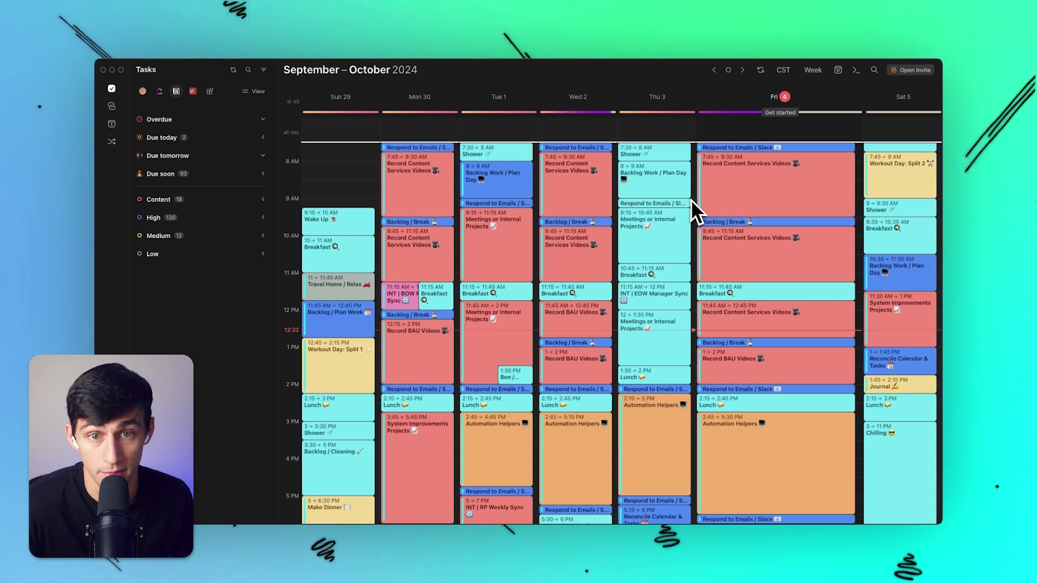
scroll(685, 209, down, 2)
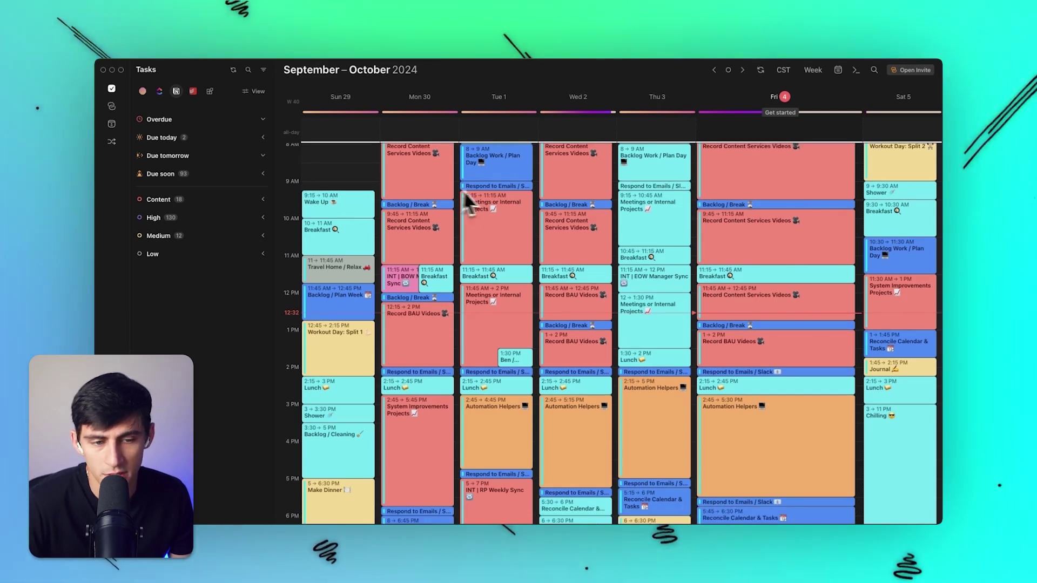
click(726, 236)
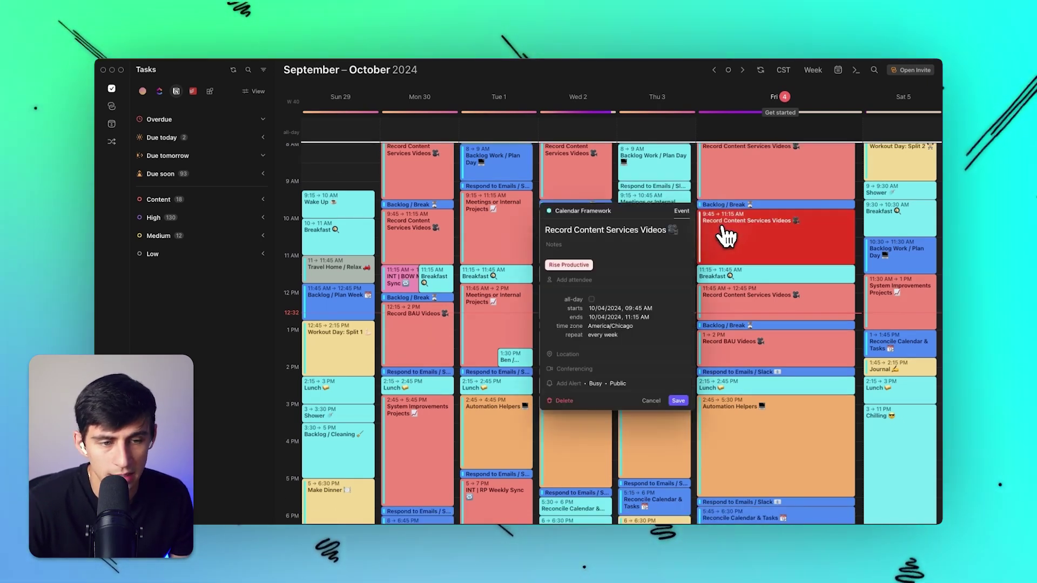
click(762, 314)
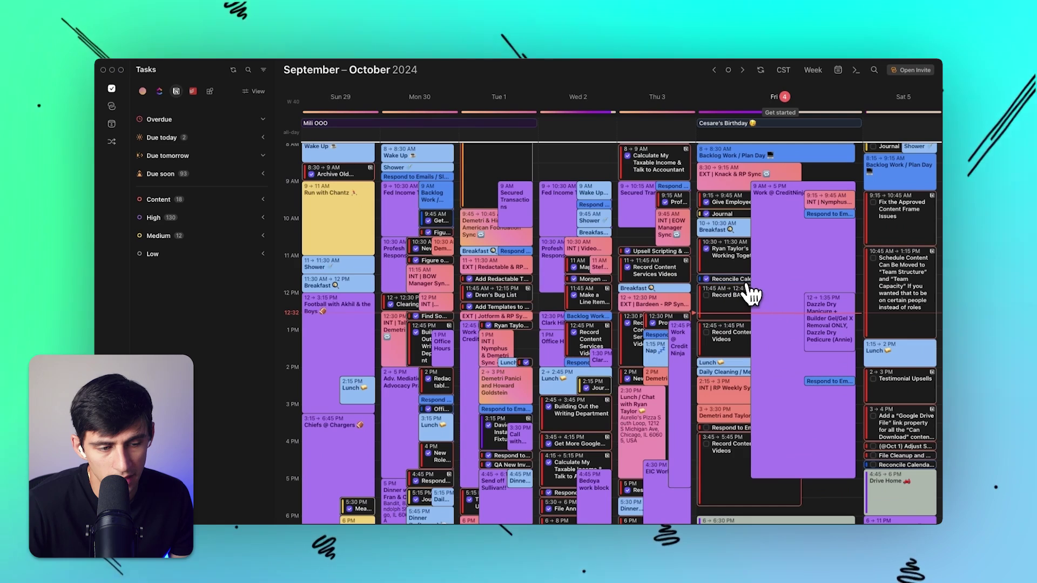
Step: Go to the October 6–12 week and draft a Blocked event Saturday 9:15–10 AM
click(742, 70)
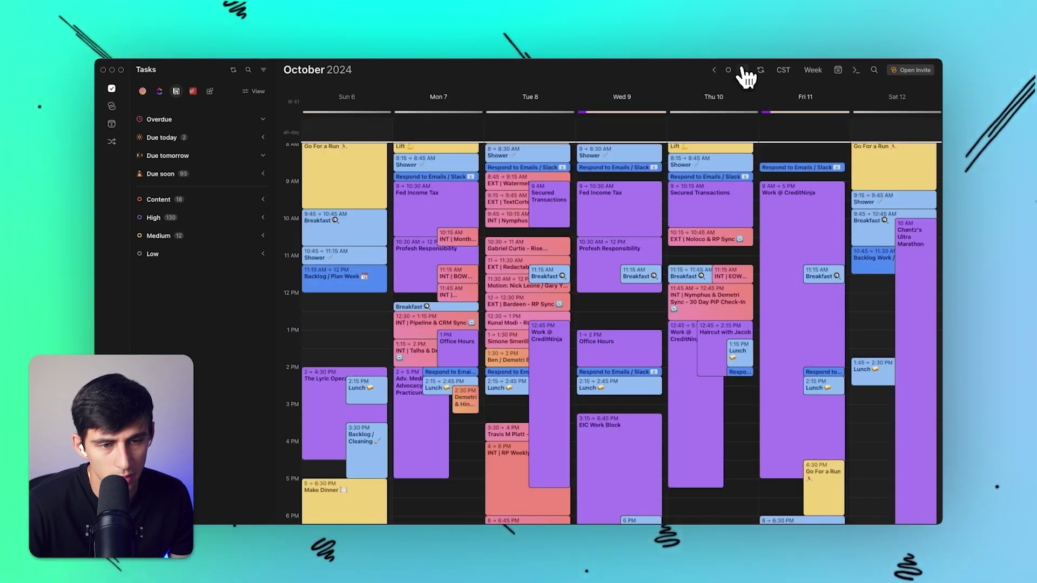
scroll(810, 258, up, 3)
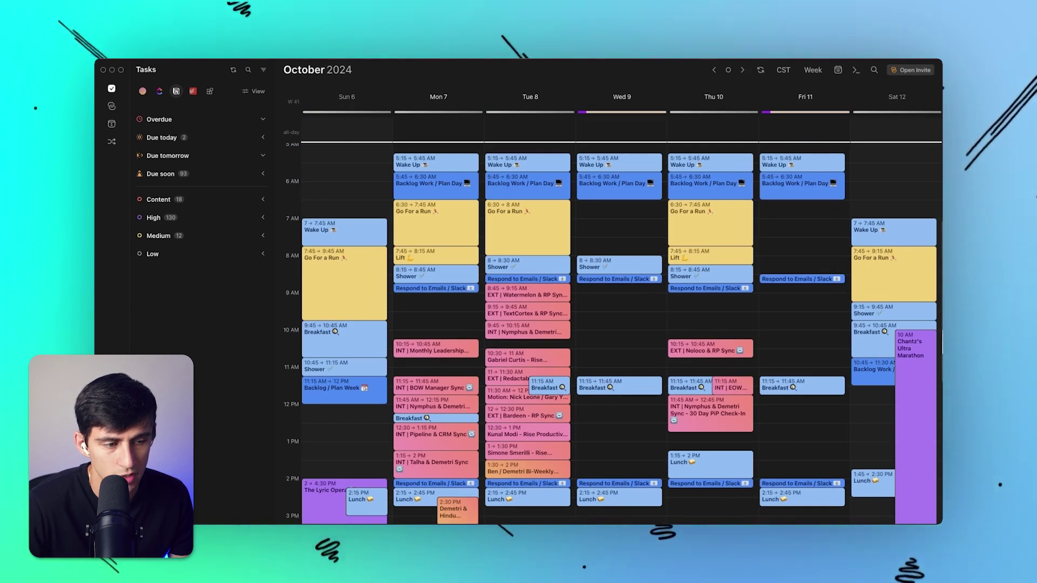
drag(931, 330, 931, 307)
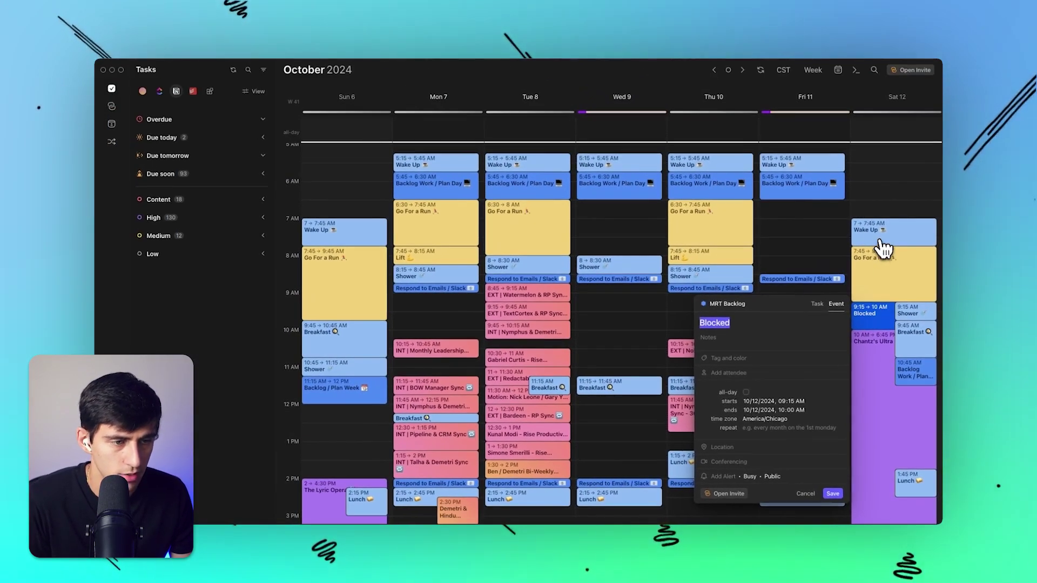
Step: Shift Saturday's Wake Up, run and shower earlier; retitle the draft 'Drive to Ultra Marathon' at 9–10 AM
drag(884, 249, 880, 203)
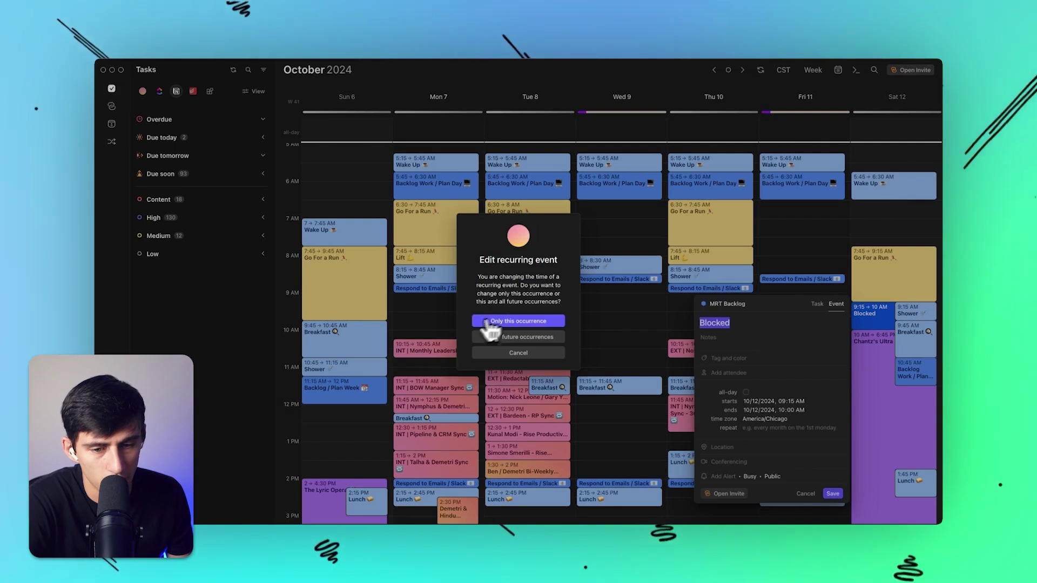
click(492, 328)
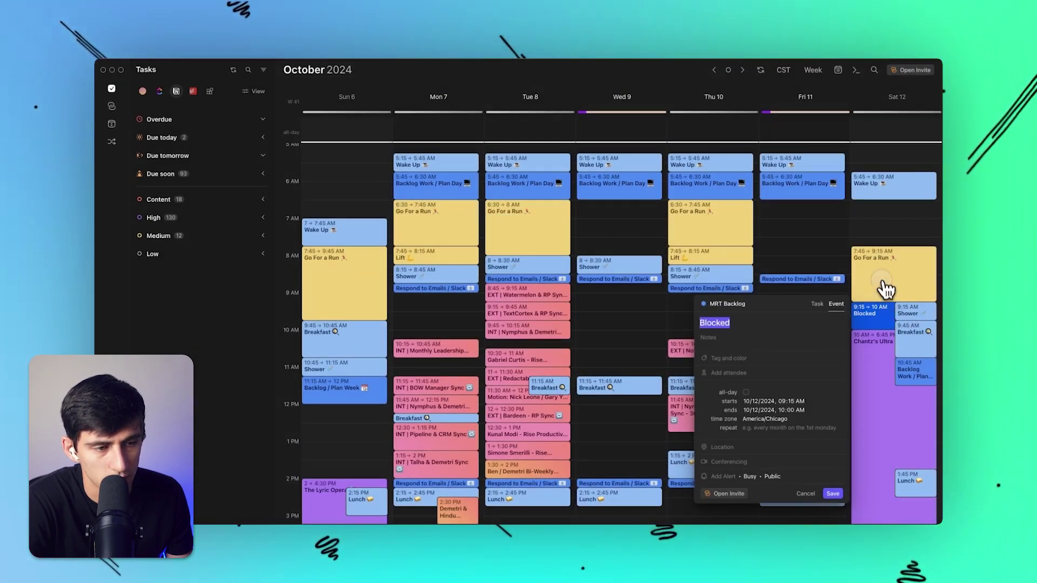
mouse_move(882, 294)
mouse_down()
mouse_move(886, 276)
mouse_move(886, 286)
mouse_up()
drag(922, 316, 909, 234)
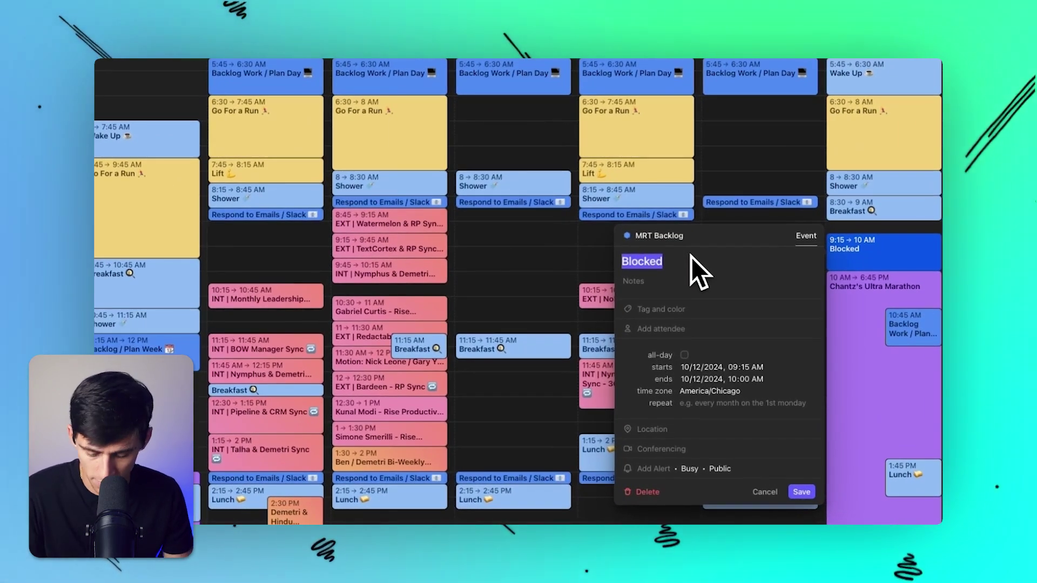
text(Drive )
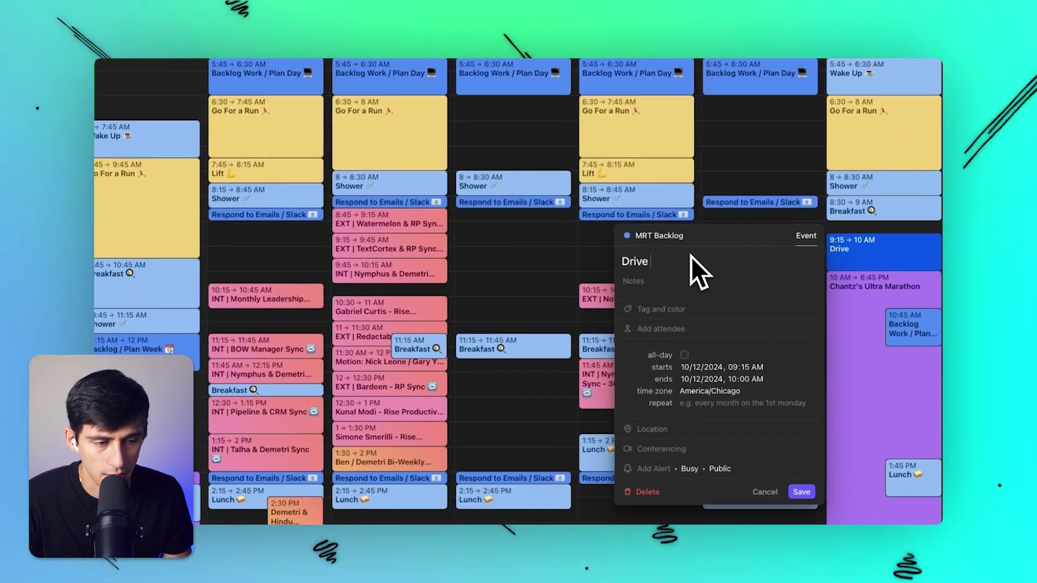
text(to Ultra M)
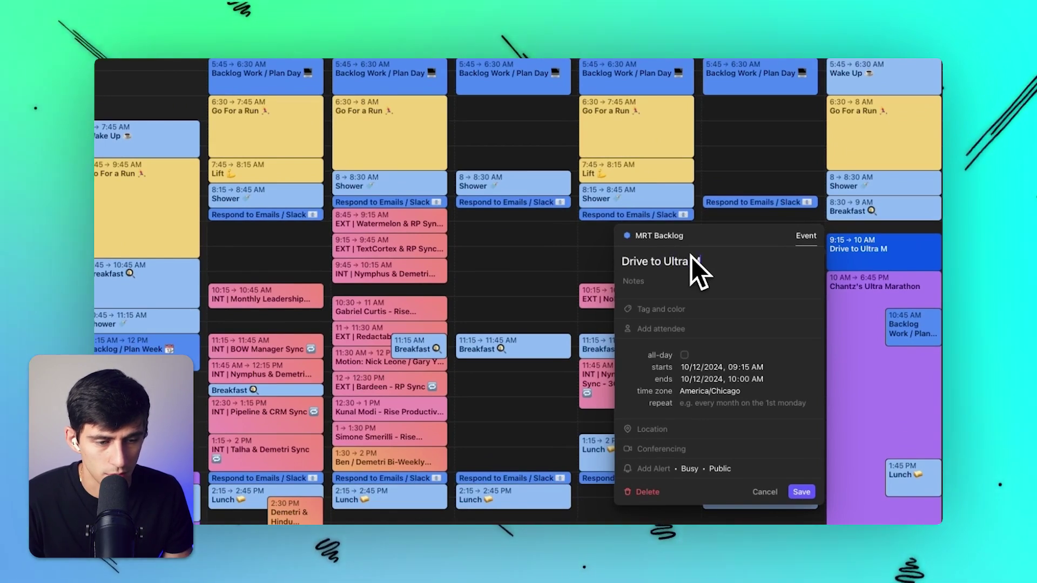
text(arathon)
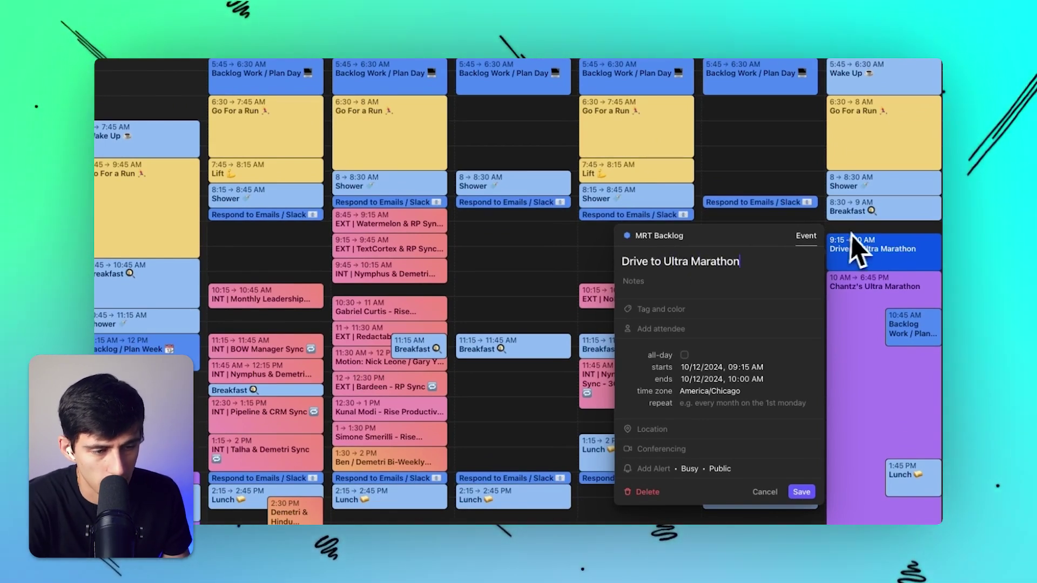
drag(853, 233, 856, 226)
Step: Reassign Drive to Ultra Marathon from MRT Backlog to Life Events / Hold, confirming the move
click(651, 224)
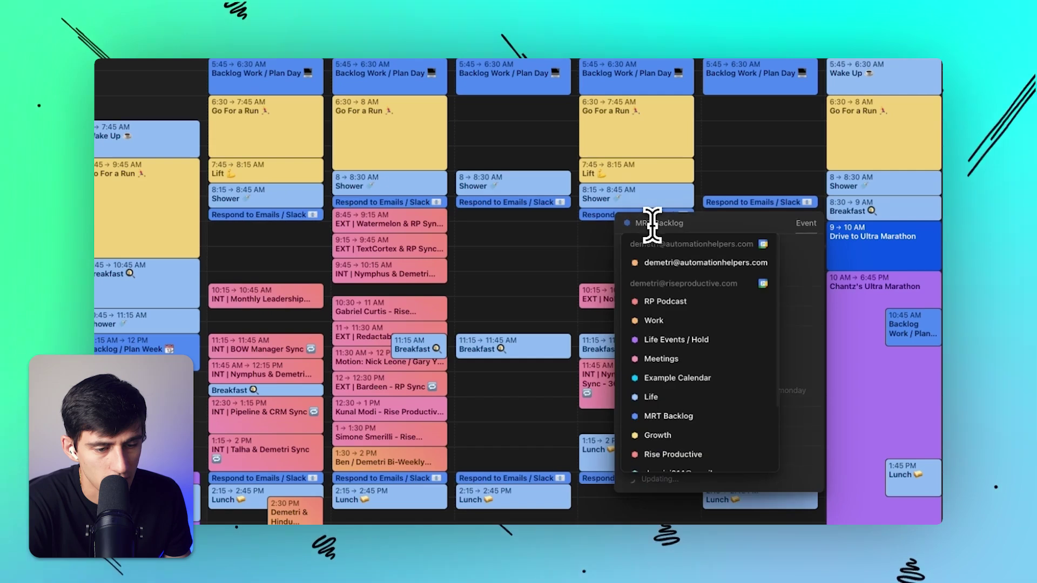
click(681, 343)
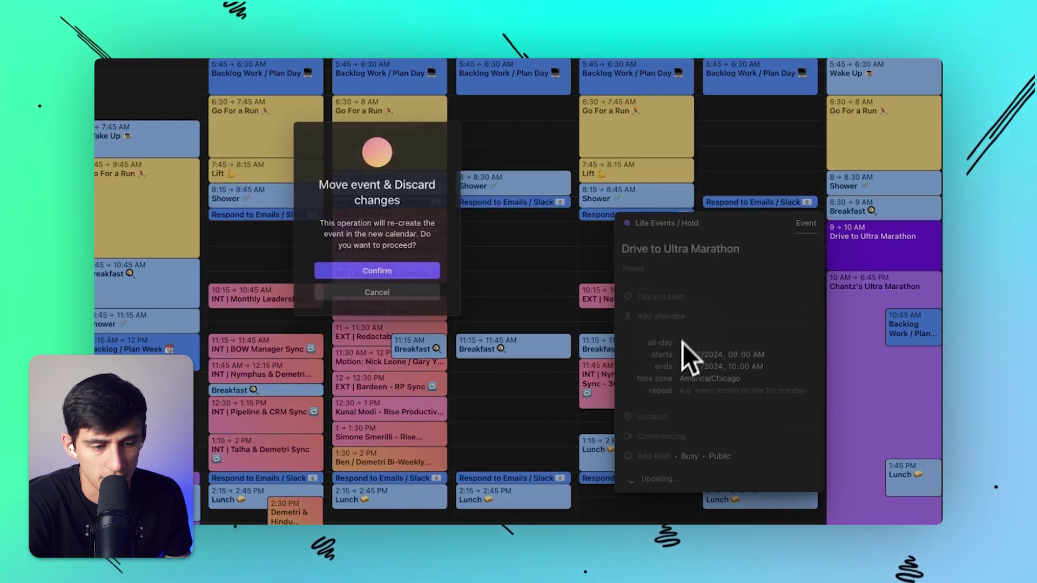
click(364, 271)
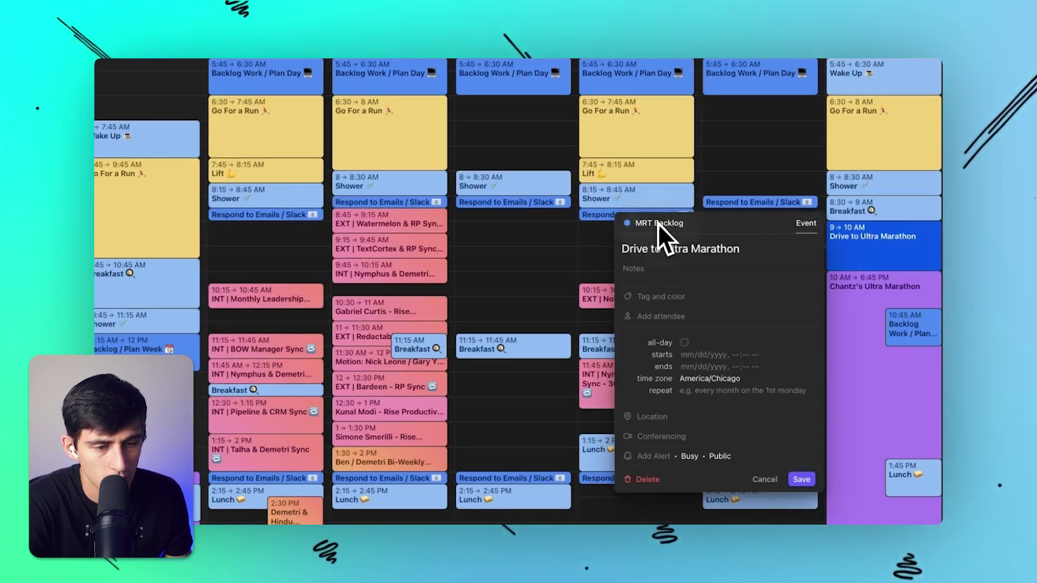
click(657, 222)
click(674, 338)
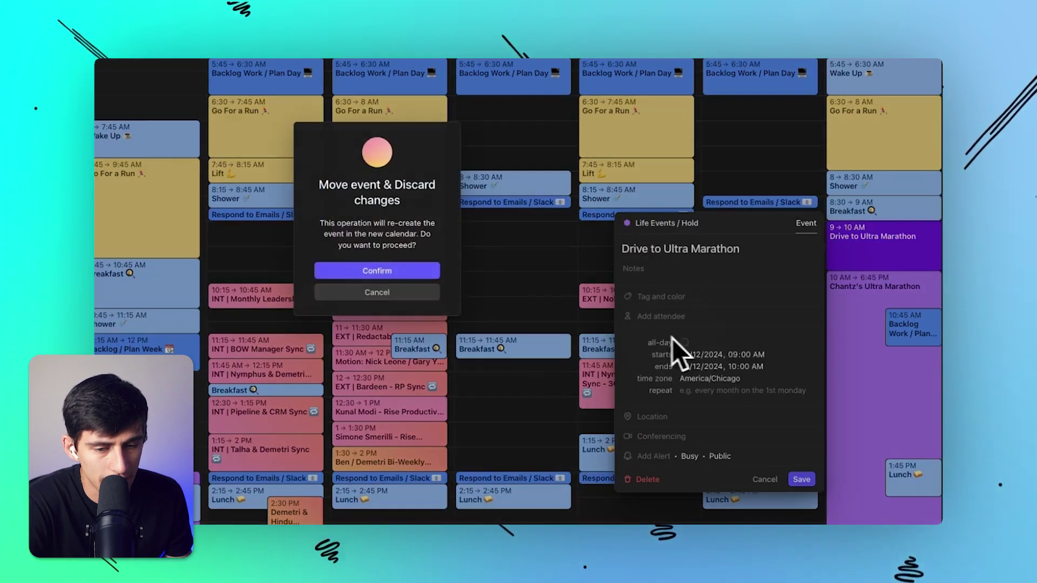
click(430, 271)
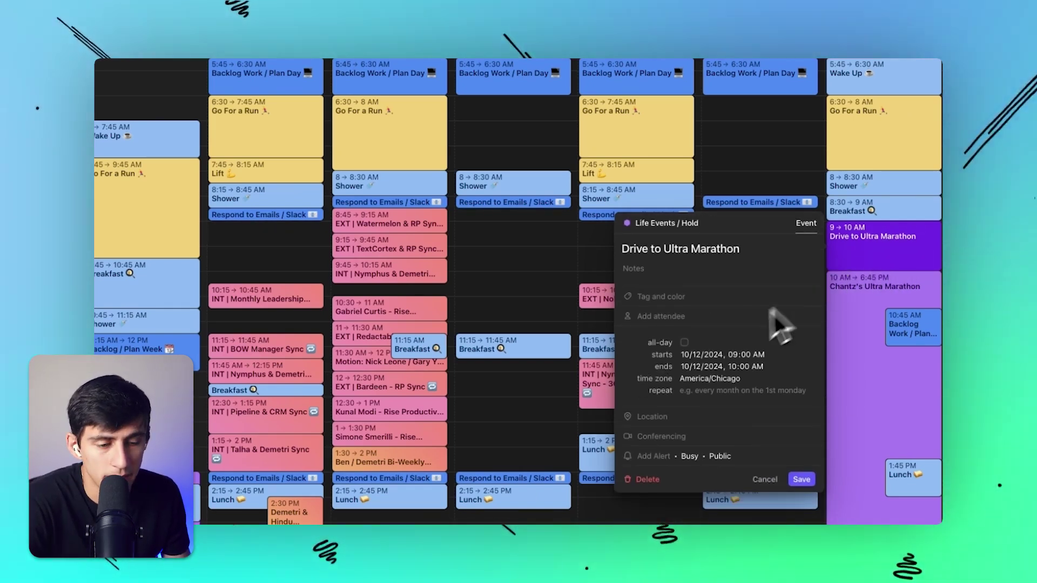
click(656, 298)
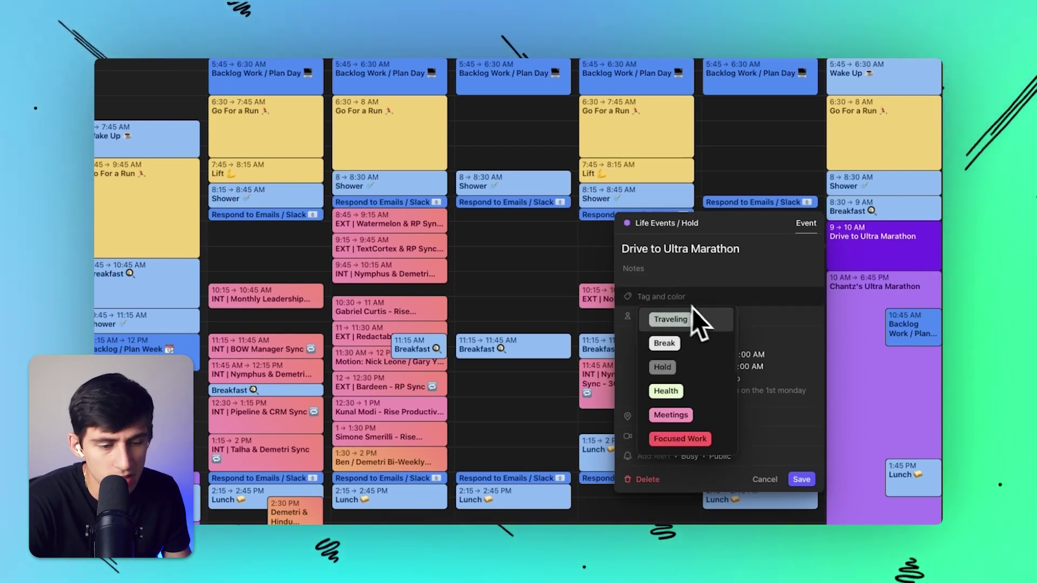
Step: Tag Drive to Ultra Marathon as Traveling and append a car emoji via ':car'
click(692, 323)
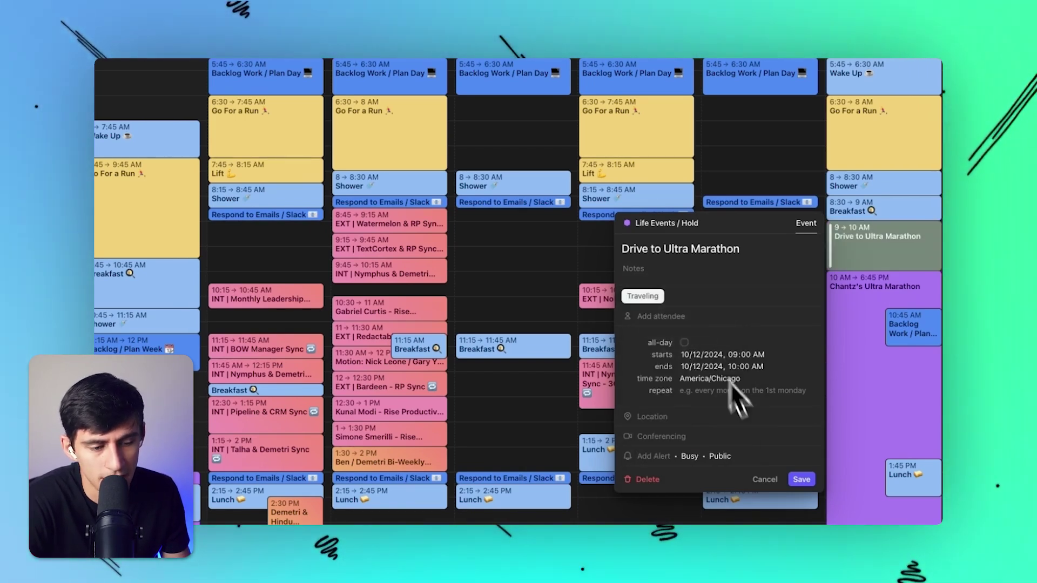
click(799, 481)
click(867, 254)
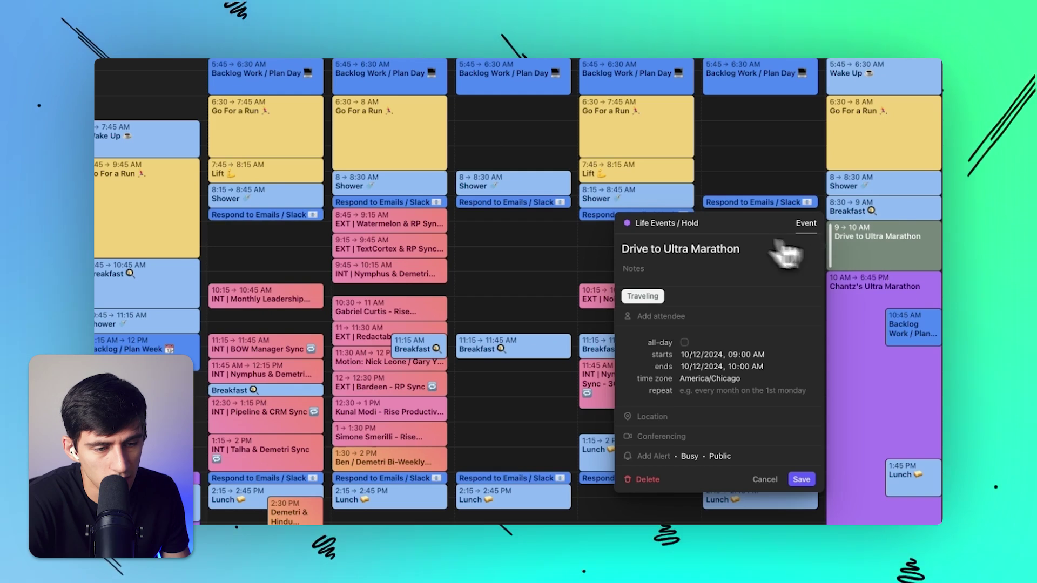
click(747, 249)
text(:car)
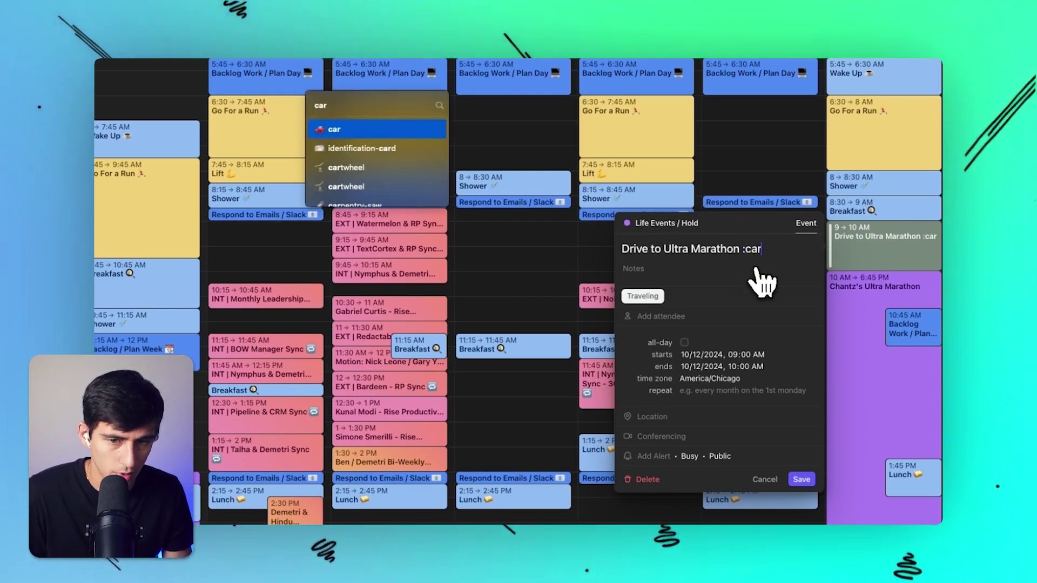
key(Return)
key(Return)
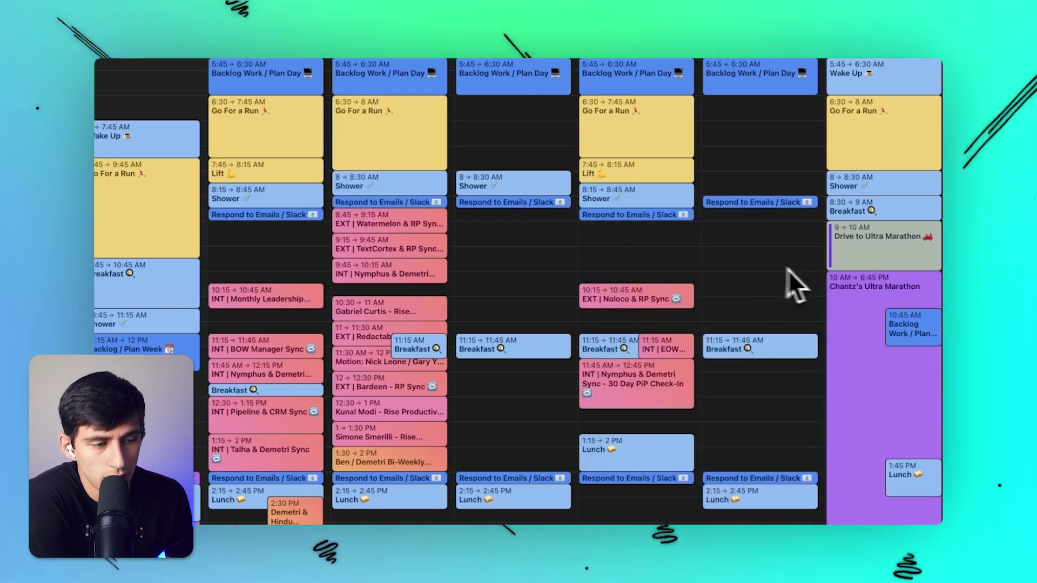
Step: View the Traveling tag's colour options without changing them, then close the editor
click(861, 243)
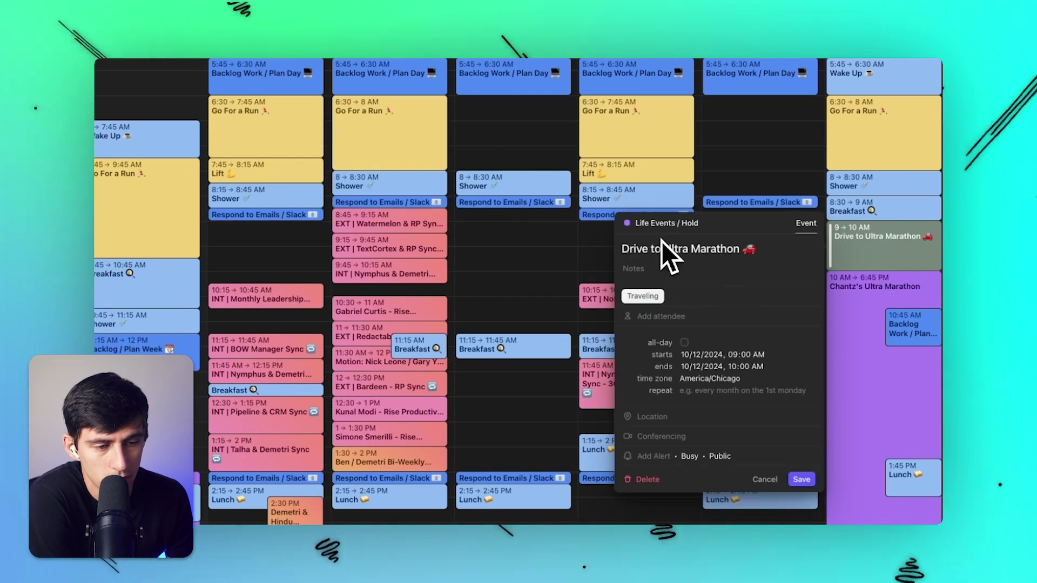
click(656, 297)
click(678, 357)
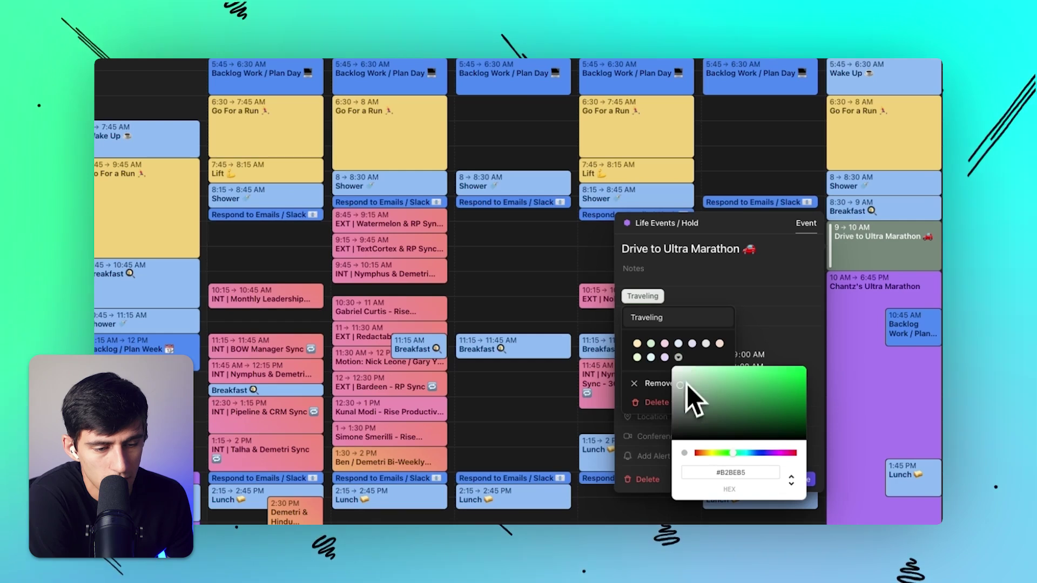
click(706, 359)
click(741, 289)
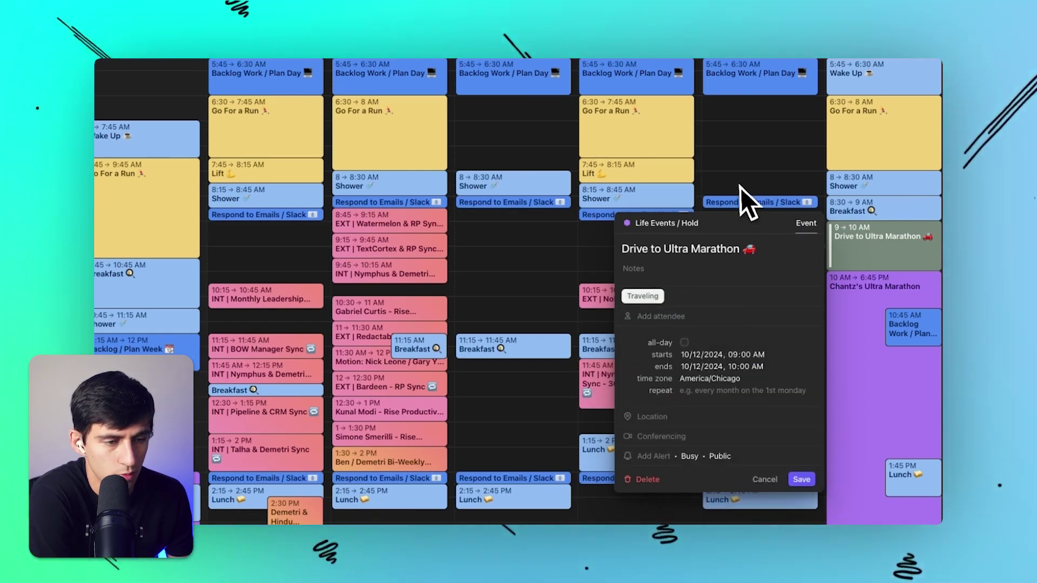
key(Escape)
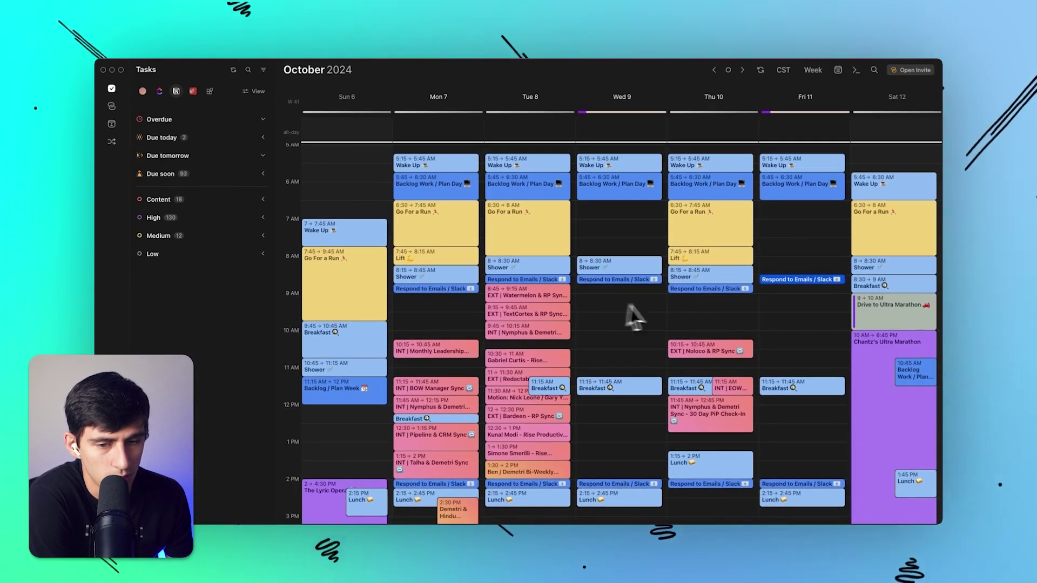
Step: Try tagging Friday's Breakfast as Break, then discard the change
click(796, 392)
click(802, 388)
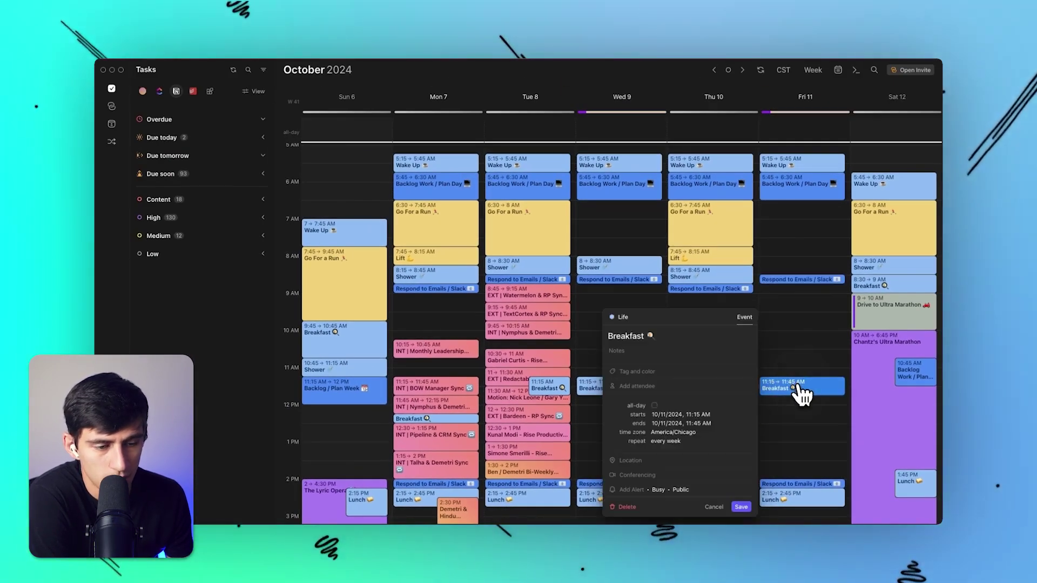
click(632, 372)
click(636, 406)
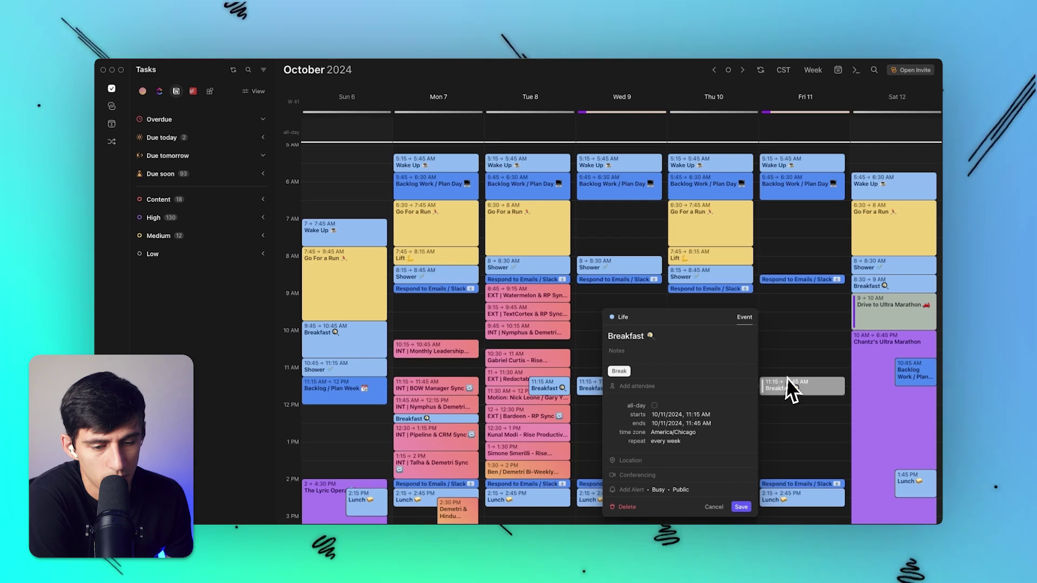
click(716, 508)
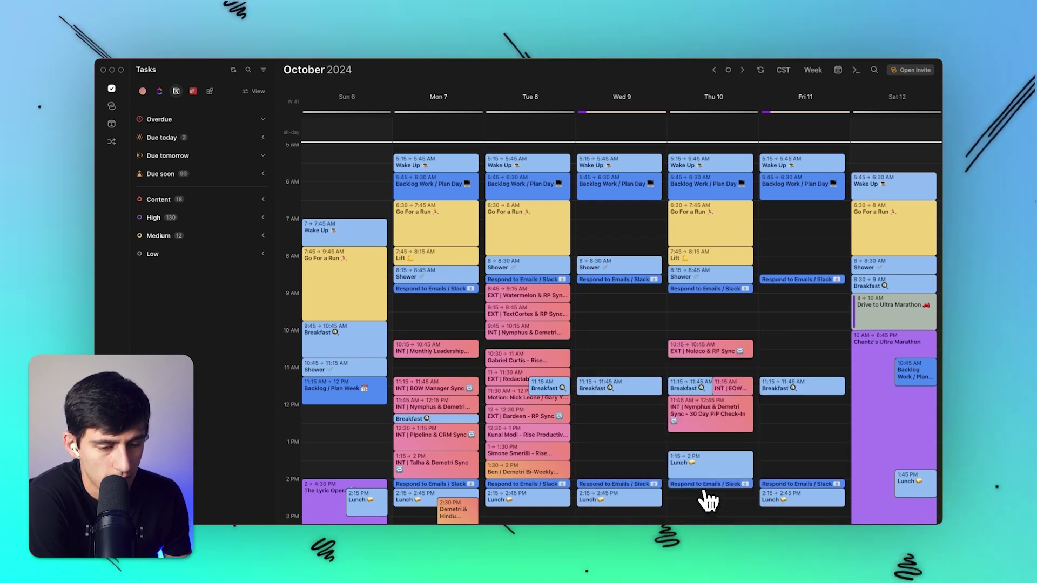
Step: Remove the Traveling tag from Drive to Ultra Marathon and tag it Health instead
click(874, 323)
click(715, 348)
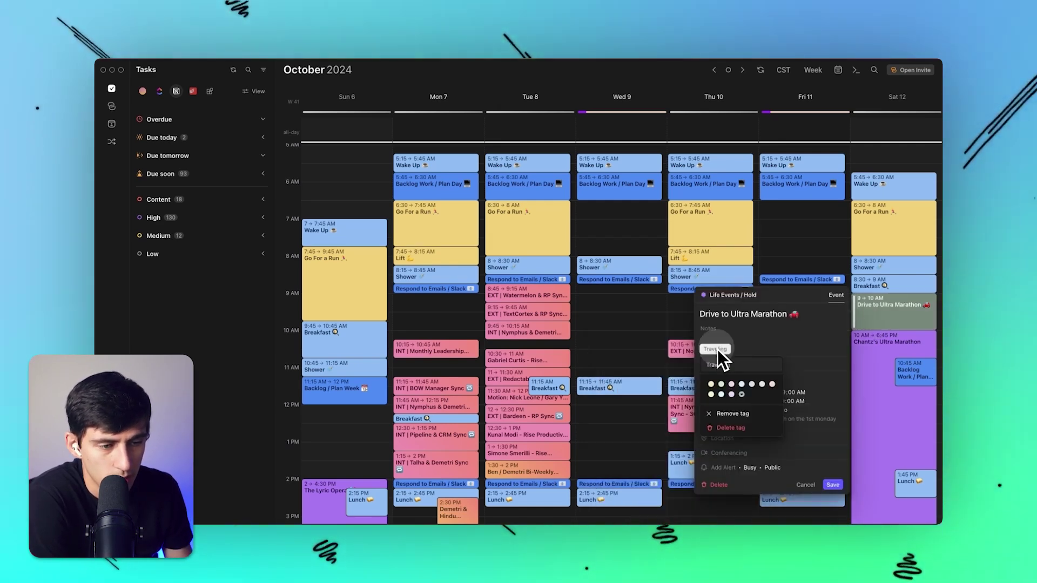
click(753, 345)
click(726, 350)
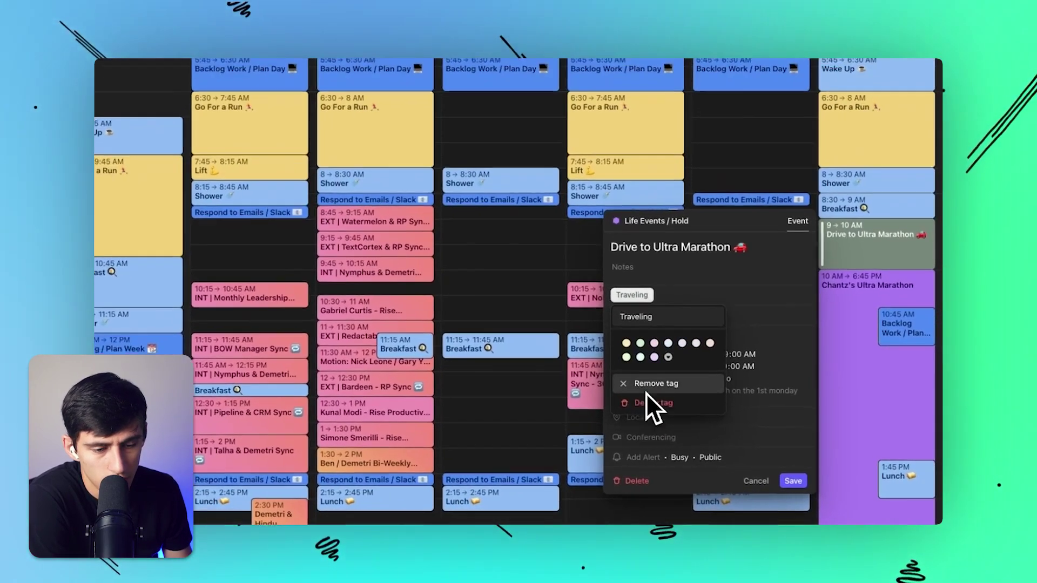
click(729, 413)
click(721, 349)
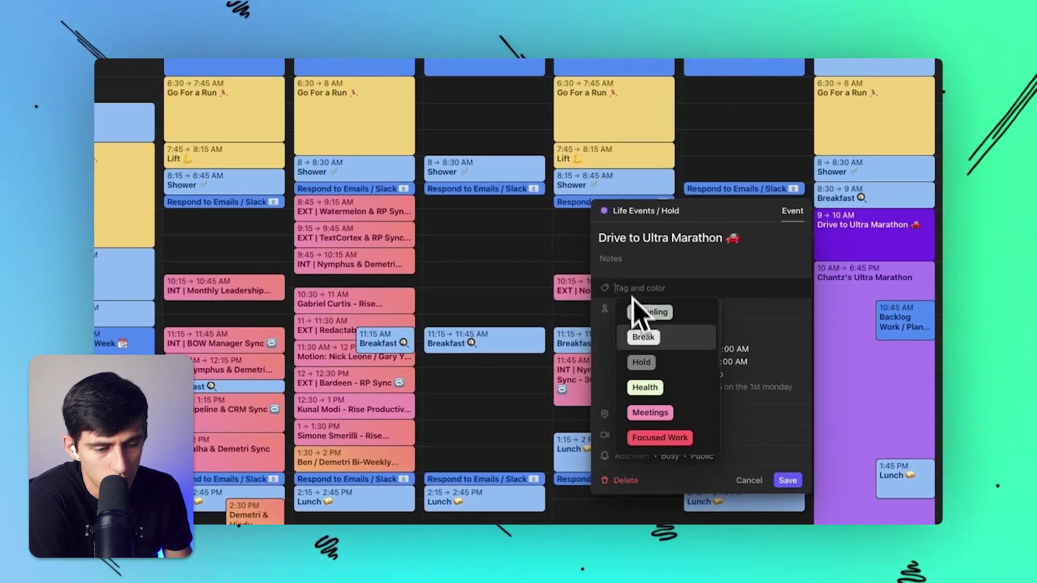
click(648, 390)
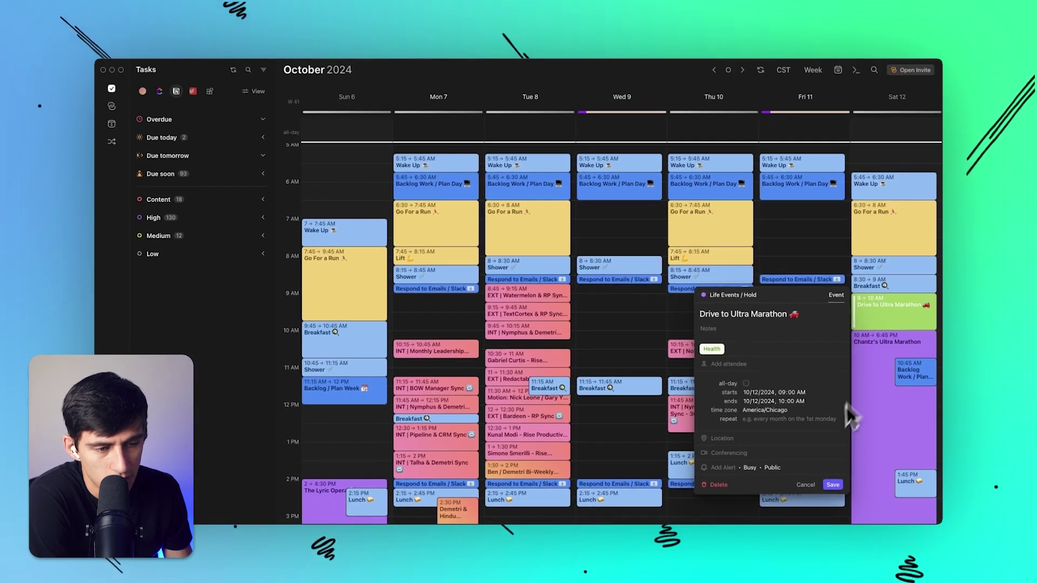
key(Escape)
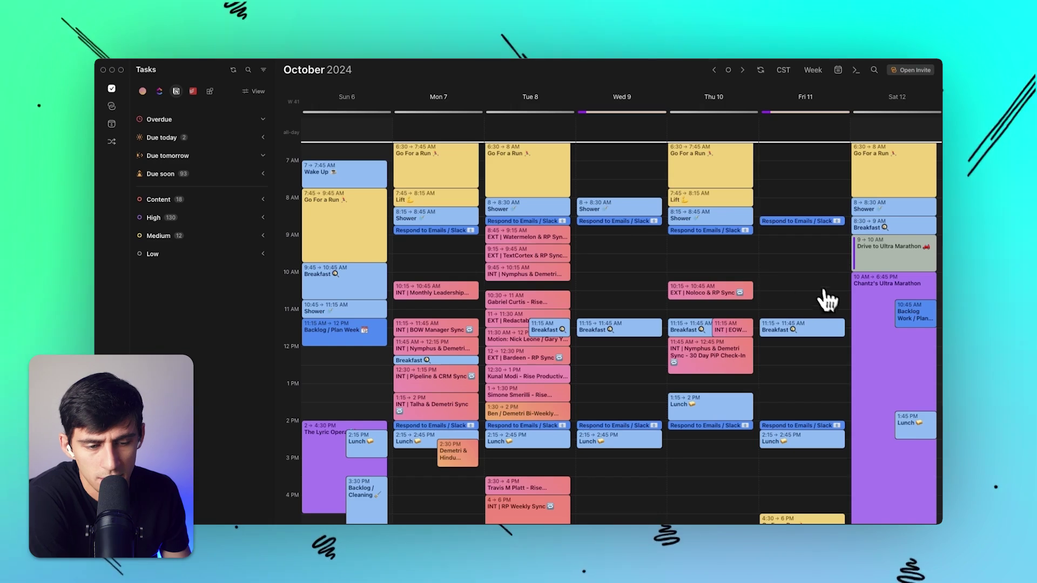
Step: Switch the left sidebar from the task list to the Booking page links
scroll(756, 335, down, 1)
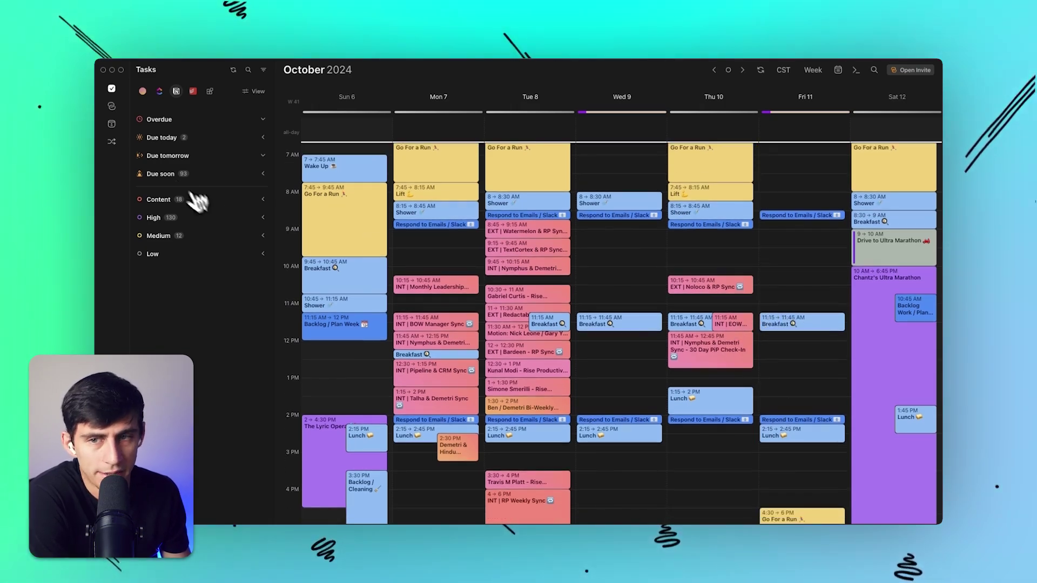
click(111, 125)
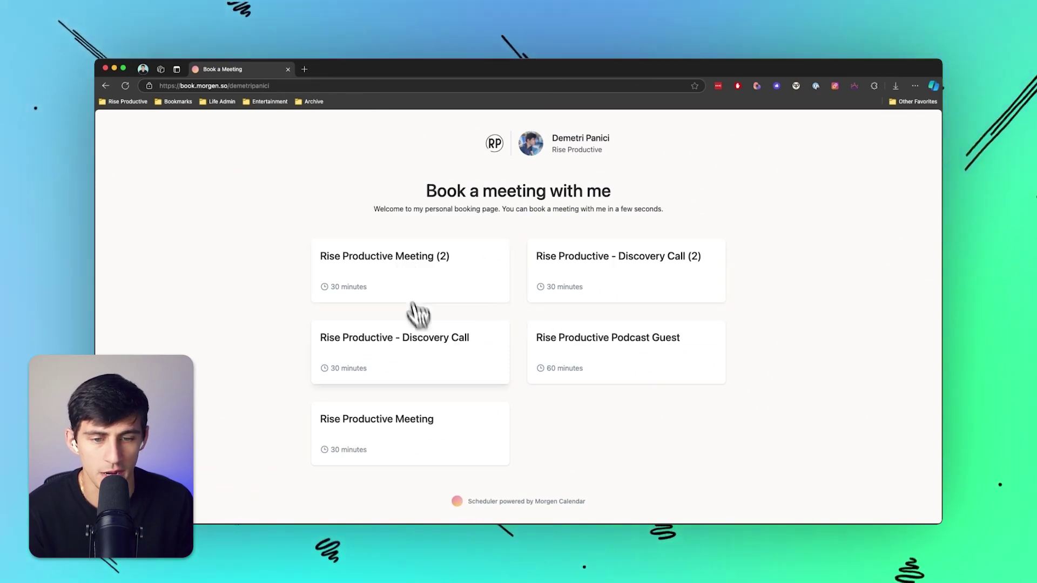
Step: Open the Rise Productive - Discovery Call page and compare slots on 8 and 15 October
click(420, 345)
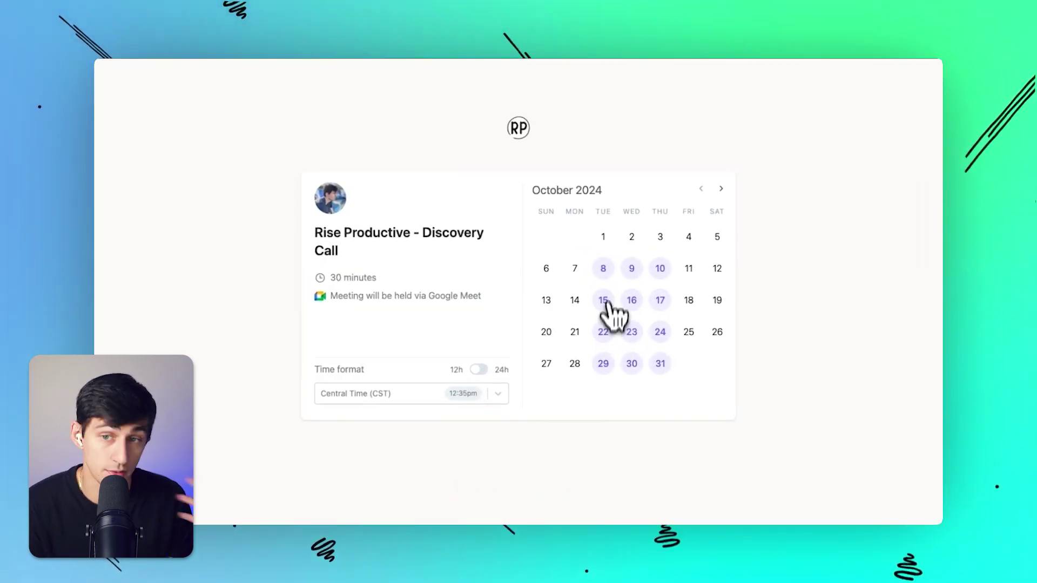
click(609, 278)
scroll(675, 312, down, 3)
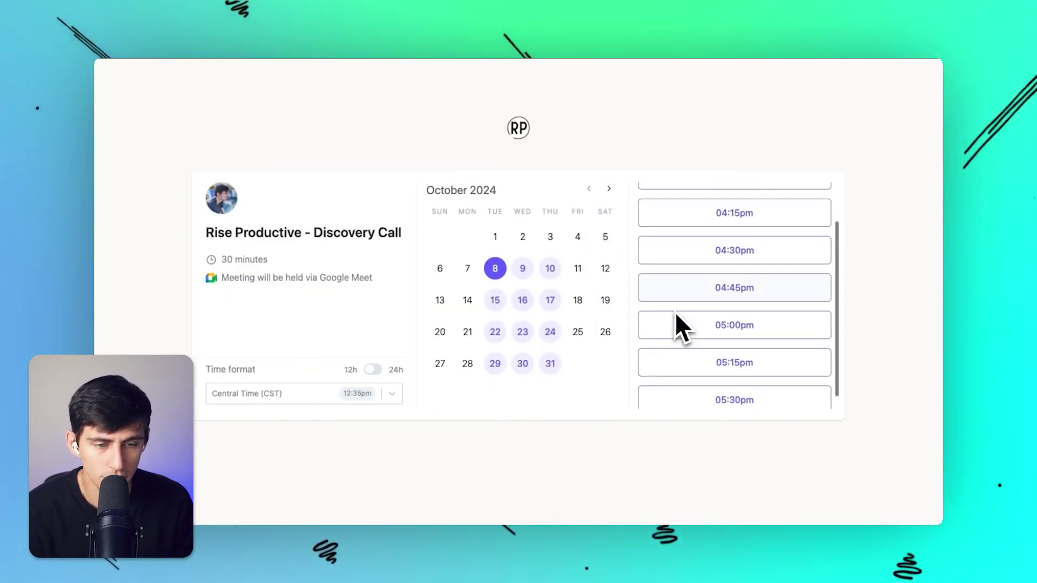
click(495, 300)
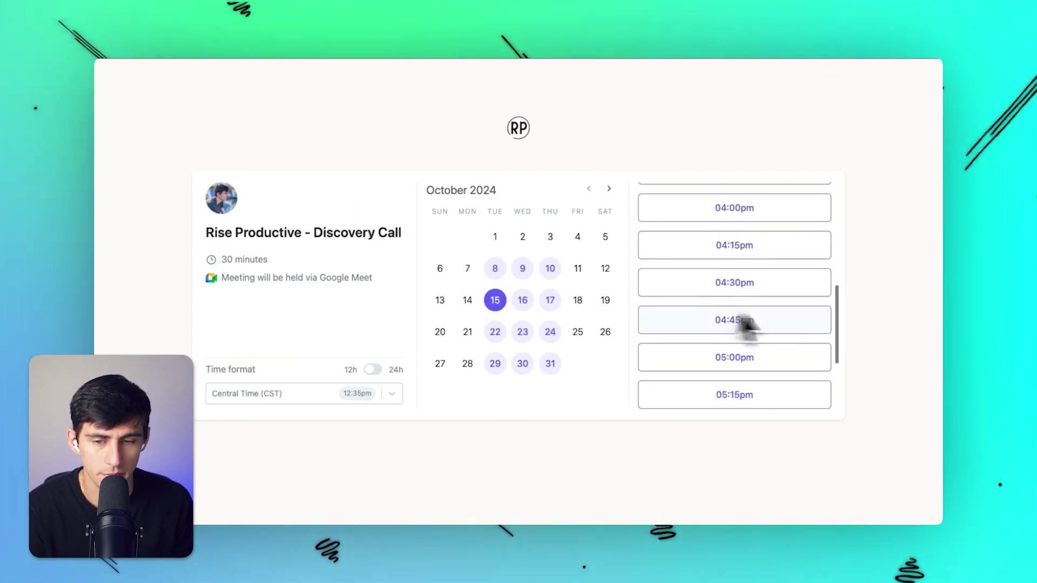
scroll(756, 345, up, 3)
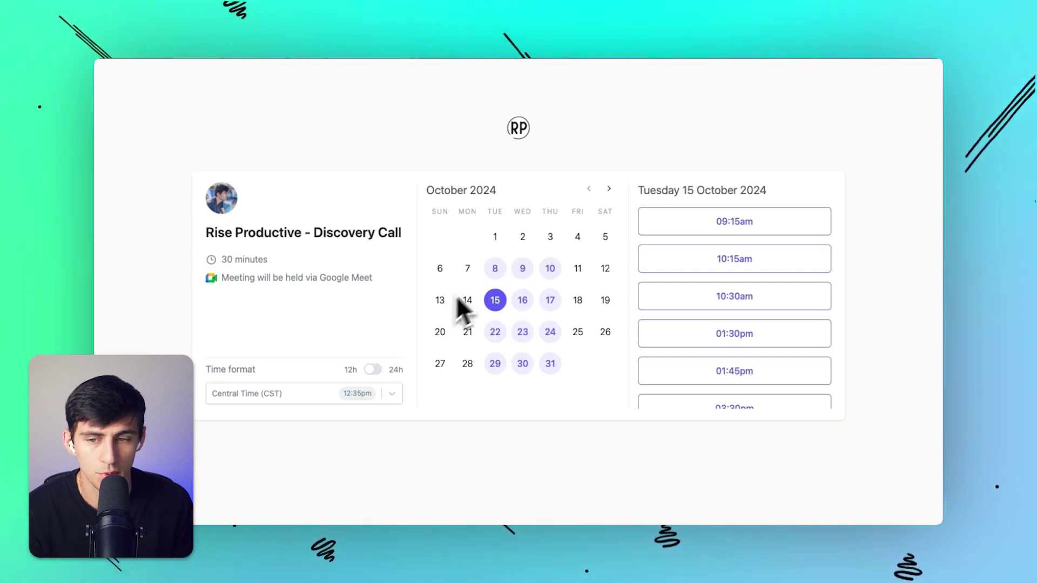
click(490, 268)
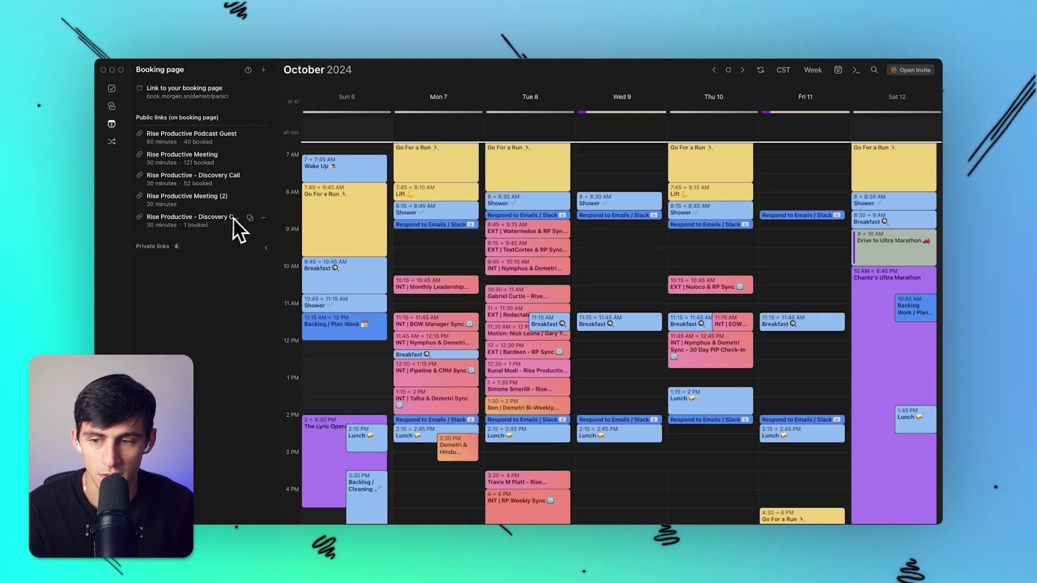
Step: Edit the Discovery Call link and scroll its six Tue–Thu Weekly Availability slots
click(256, 172)
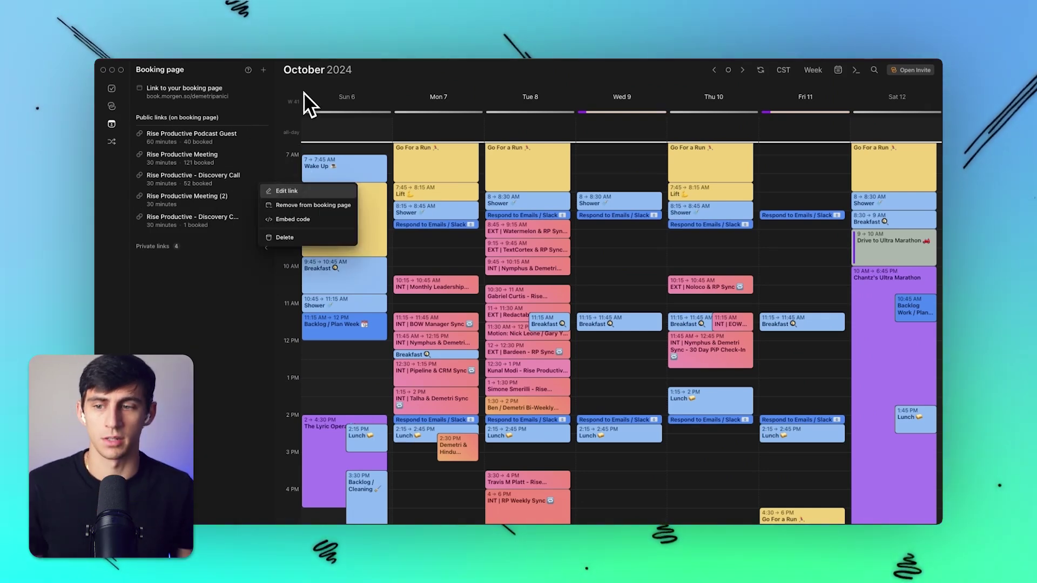
key(Return)
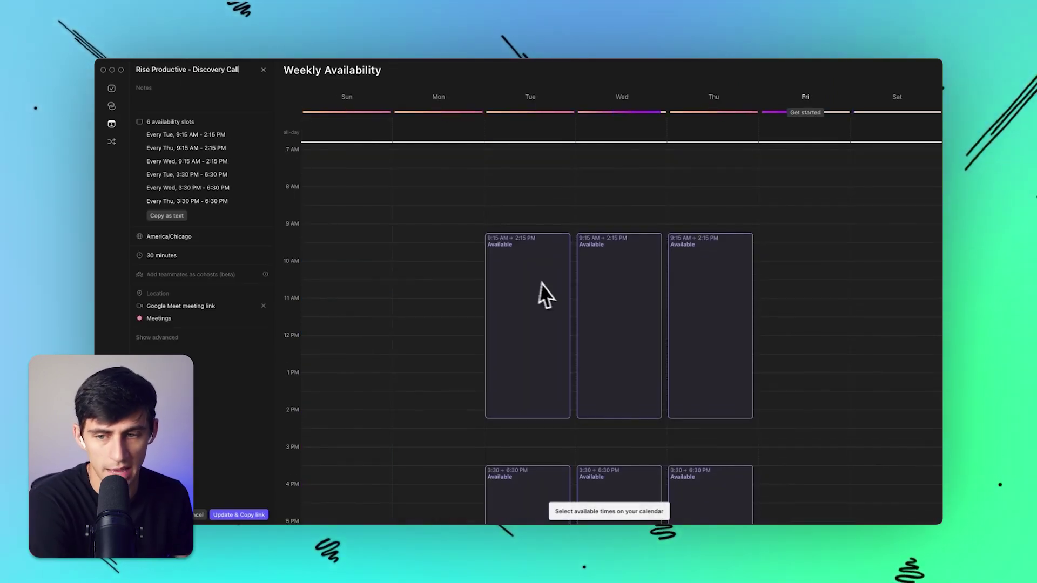
scroll(532, 272, down, 1)
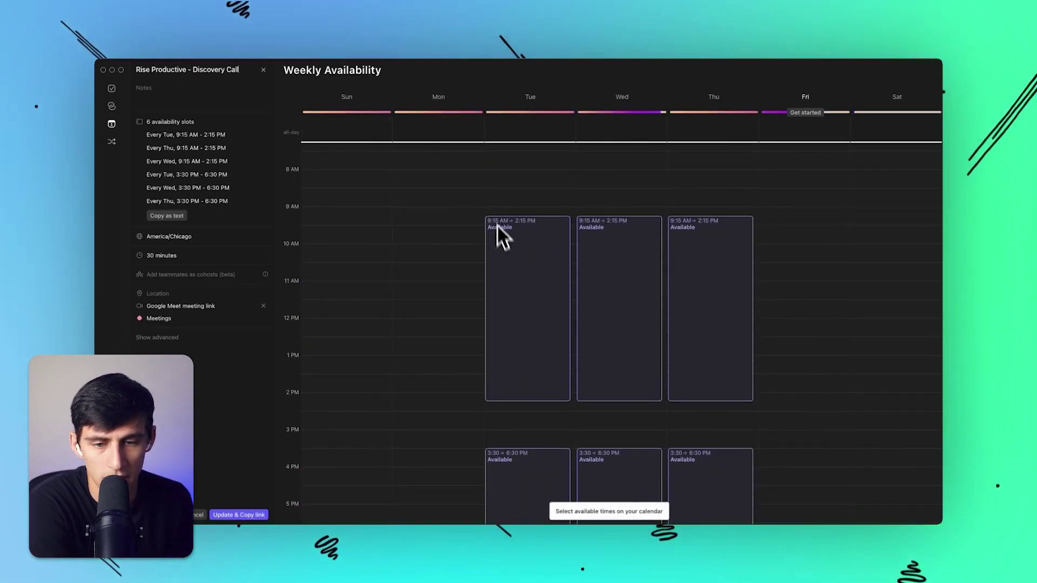
scroll(532, 300, down, 5)
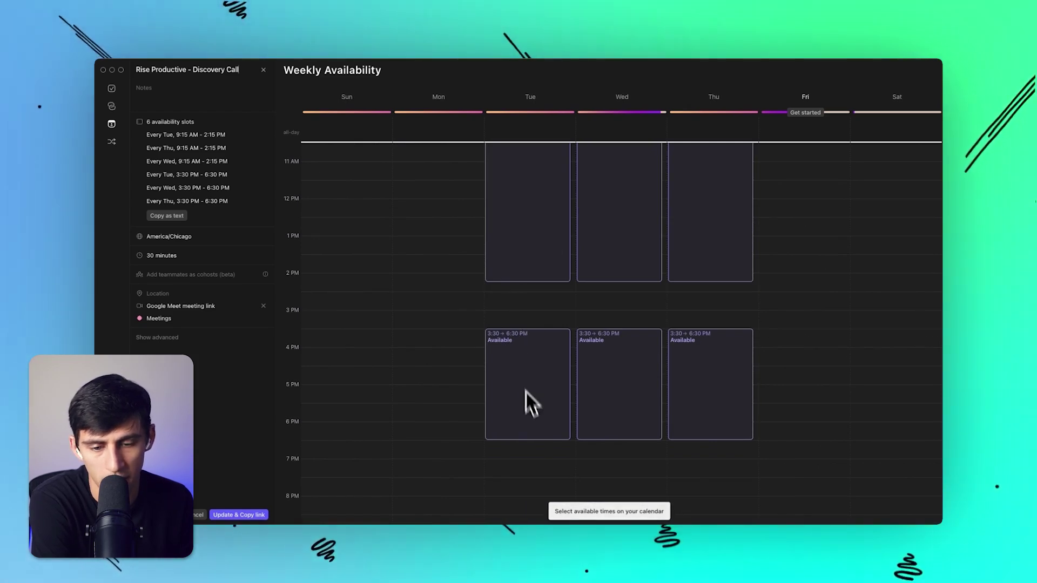
scroll(700, 246, up, 5)
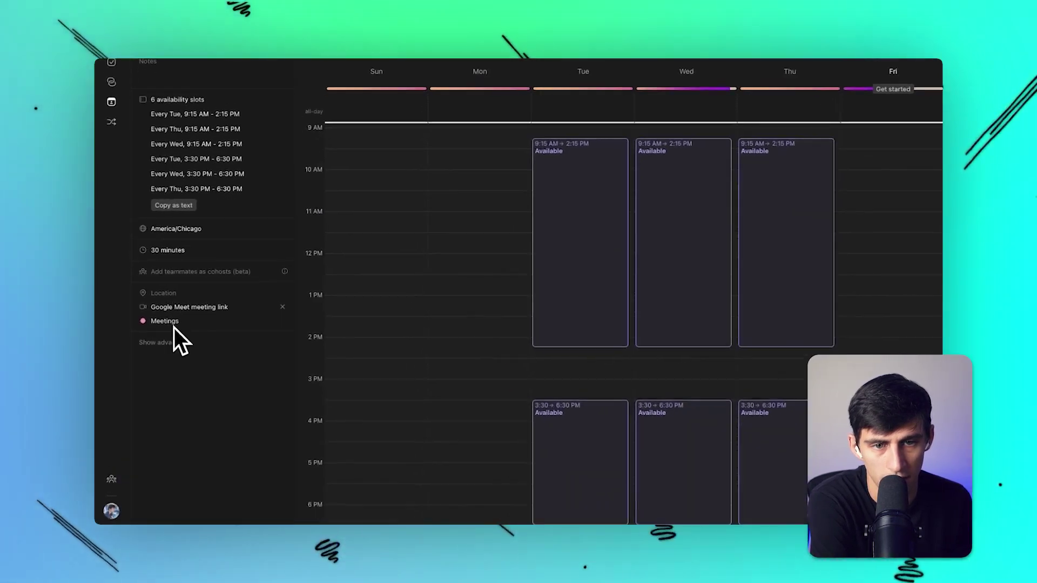
Step: Show the Discovery Call link's advanced options and check the Meetings calendar picker without changing it
click(170, 344)
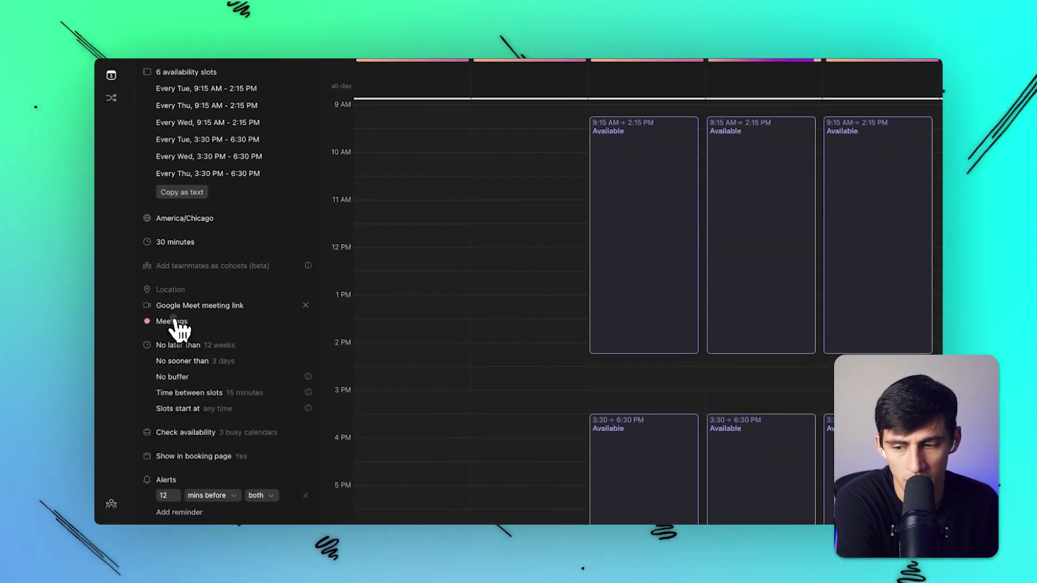
click(172, 323)
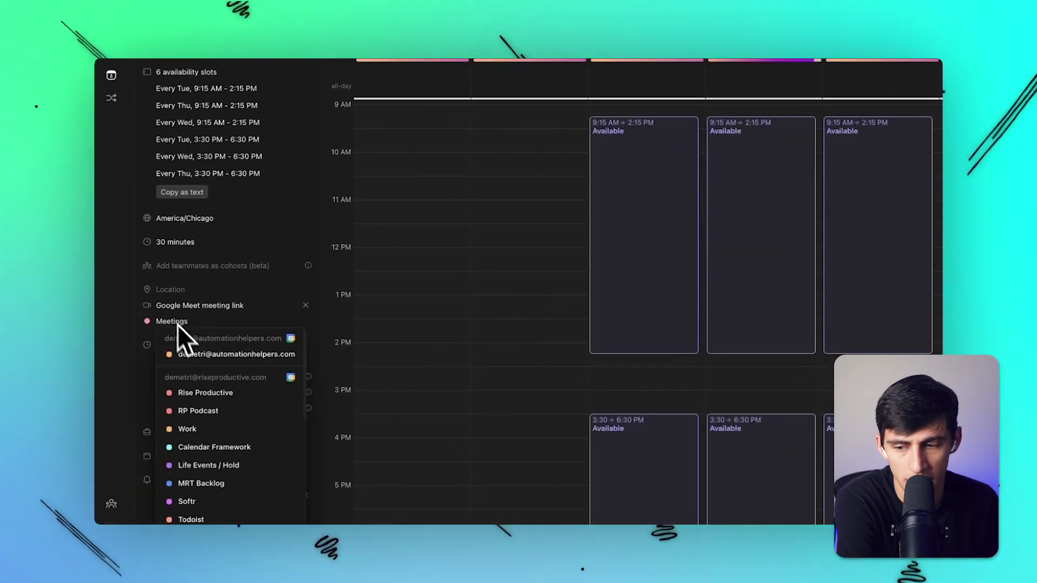
click(160, 322)
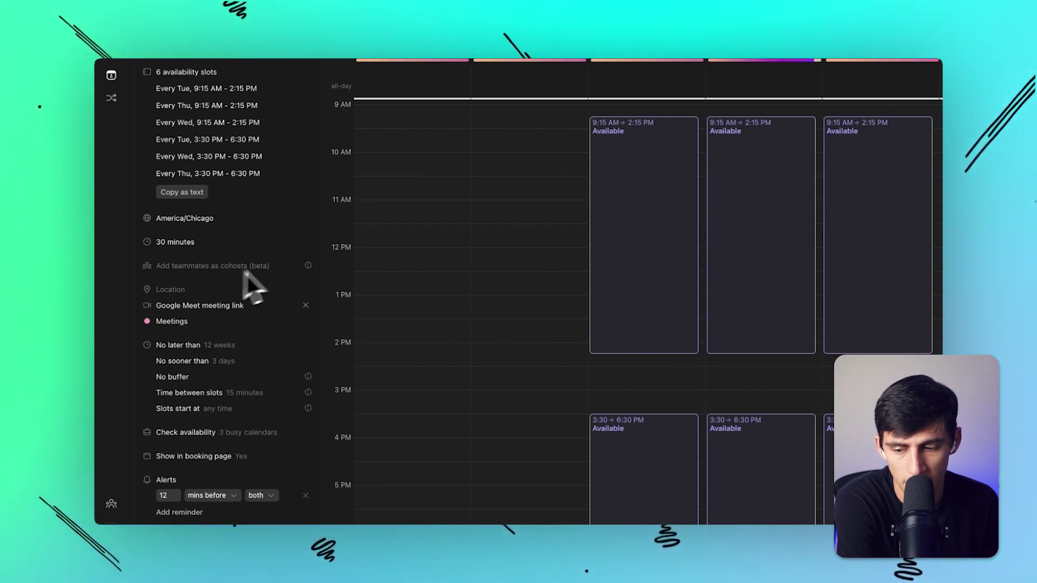
Step: Look over the cohost suggestions, then bring up the Check availability choices
click(191, 265)
key(Escape)
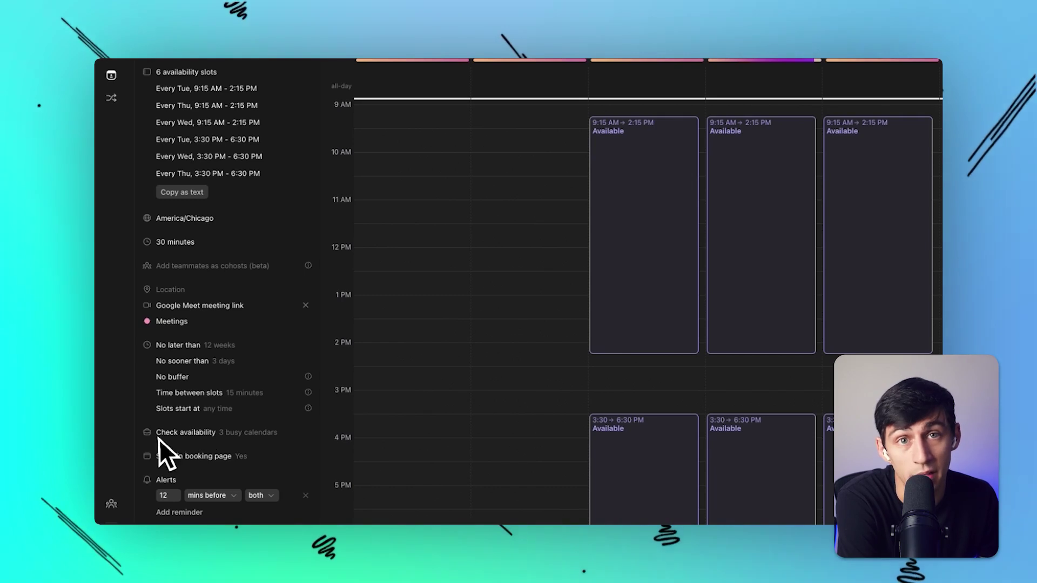
click(246, 434)
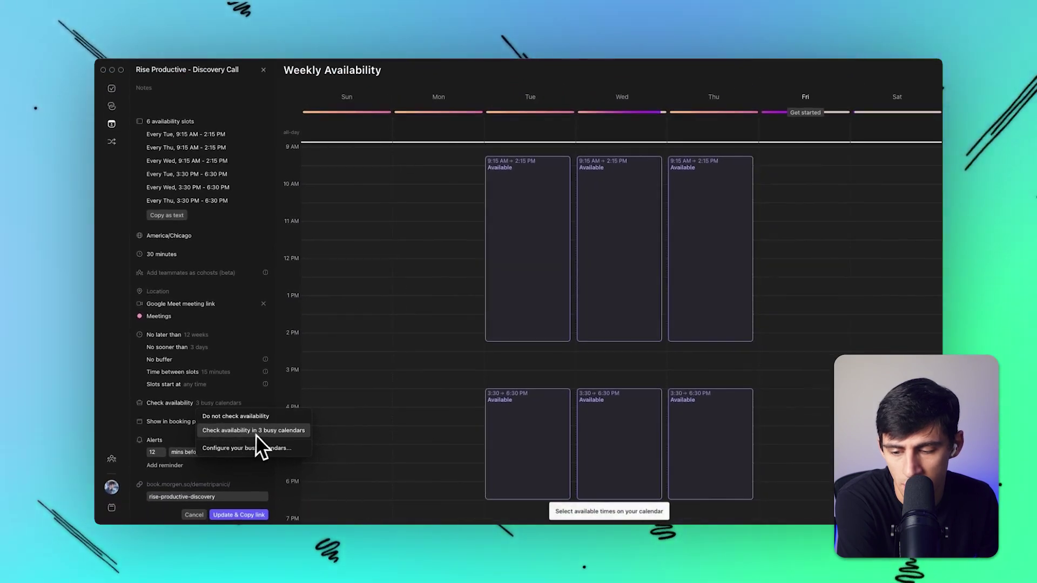
Step: Open the busy-calendars configuration and review its toggles, glancing at the booking page in the browser
click(258, 449)
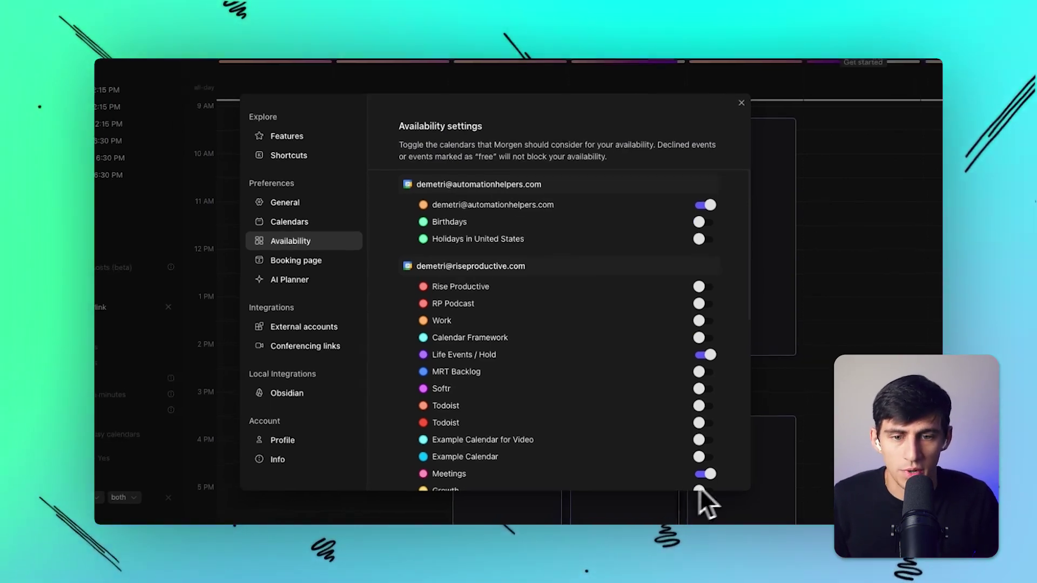
click(399, 514)
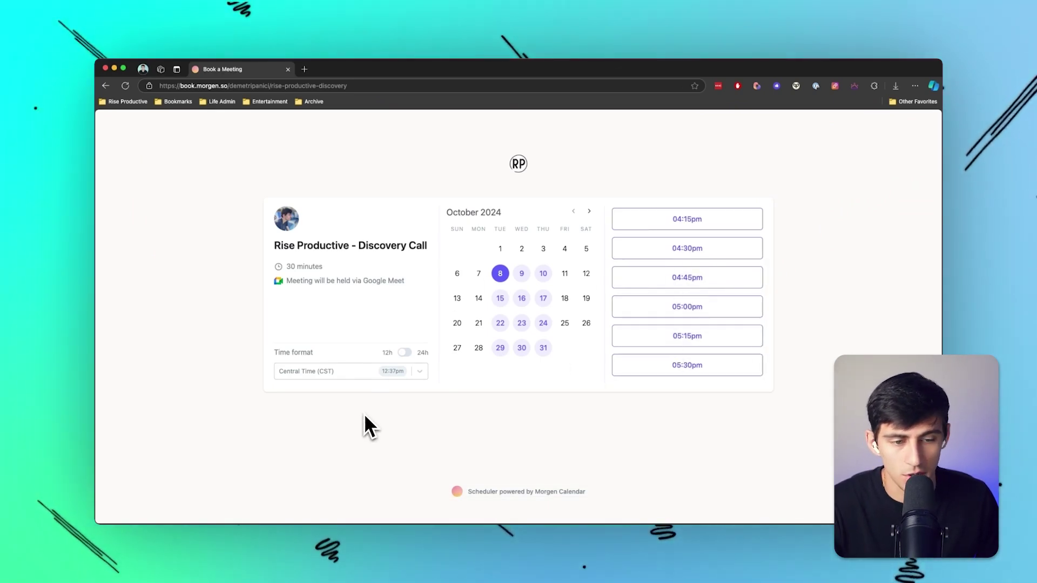
click(435, 514)
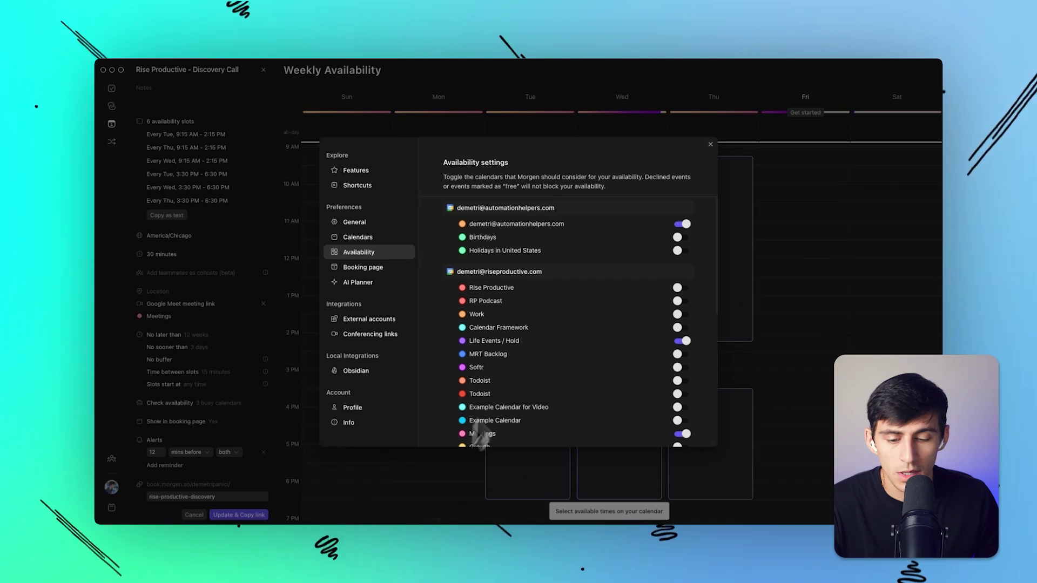
scroll(644, 232, down, 3)
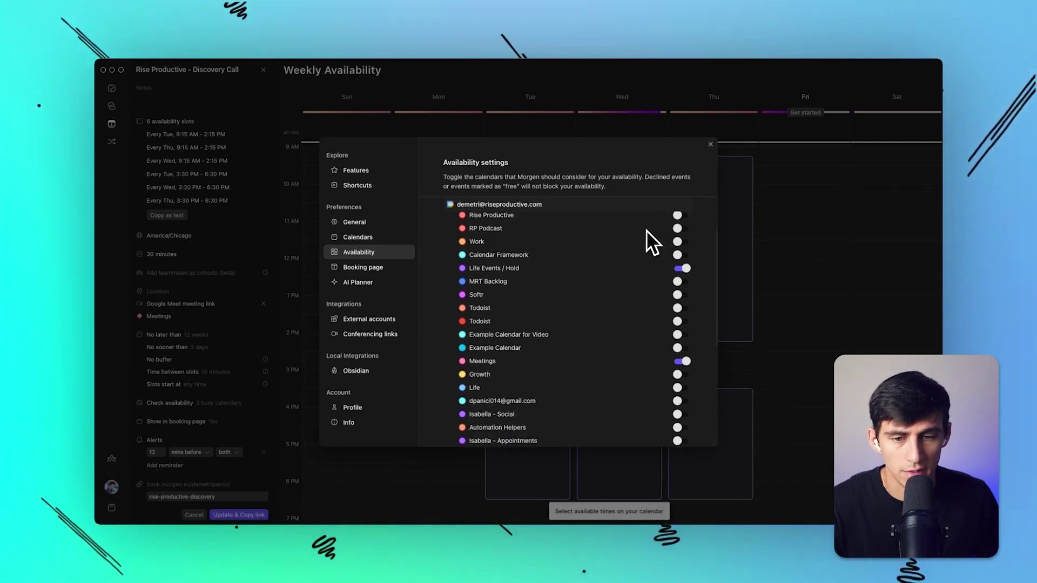
scroll(637, 270, down, 1)
Step: Close the availability dialog and the Discovery Call editor, then advance to the 6–12 October week
click(710, 145)
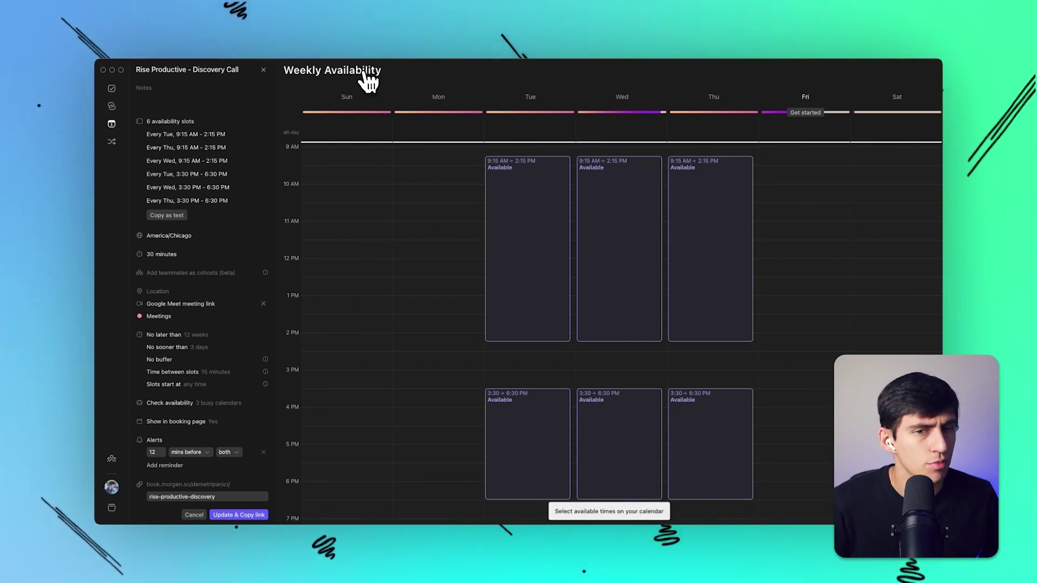
click(264, 71)
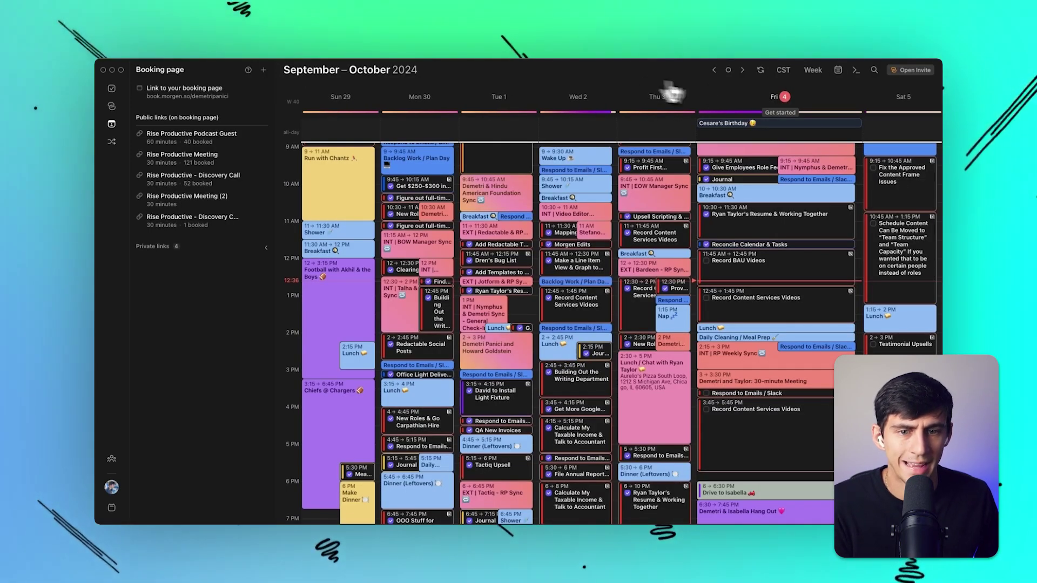
click(742, 71)
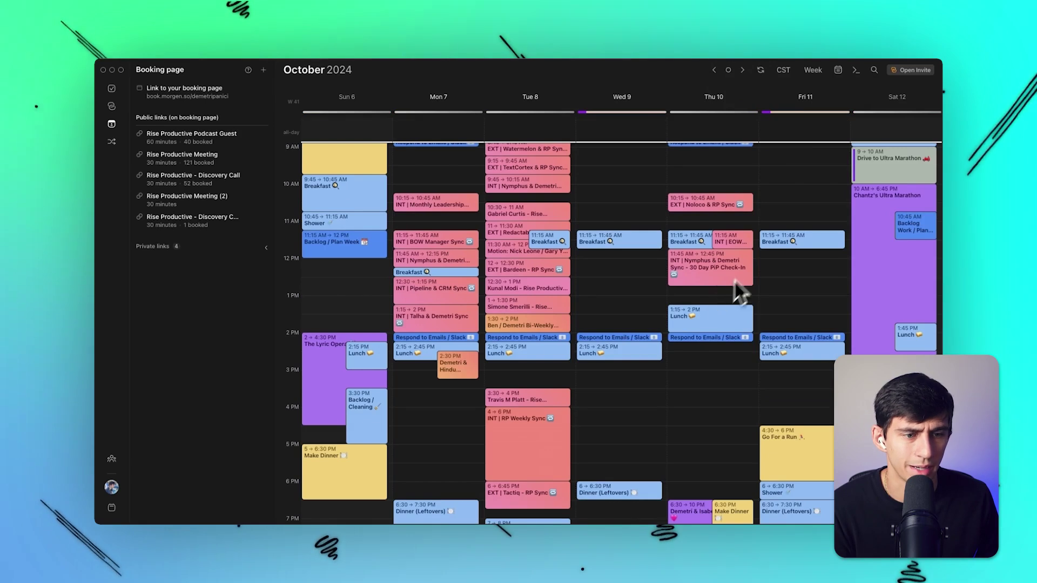
Step: Extend Friday 11's Blocked event to 10 AM and turn it into an open invite
scroll(762, 249, up, 1)
drag(795, 174, 803, 196)
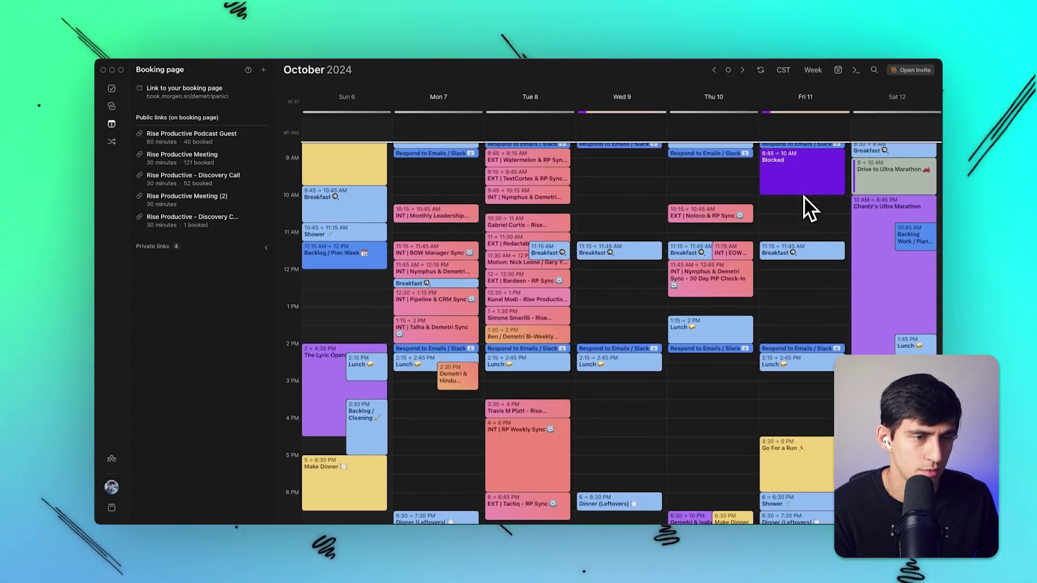
click(804, 192)
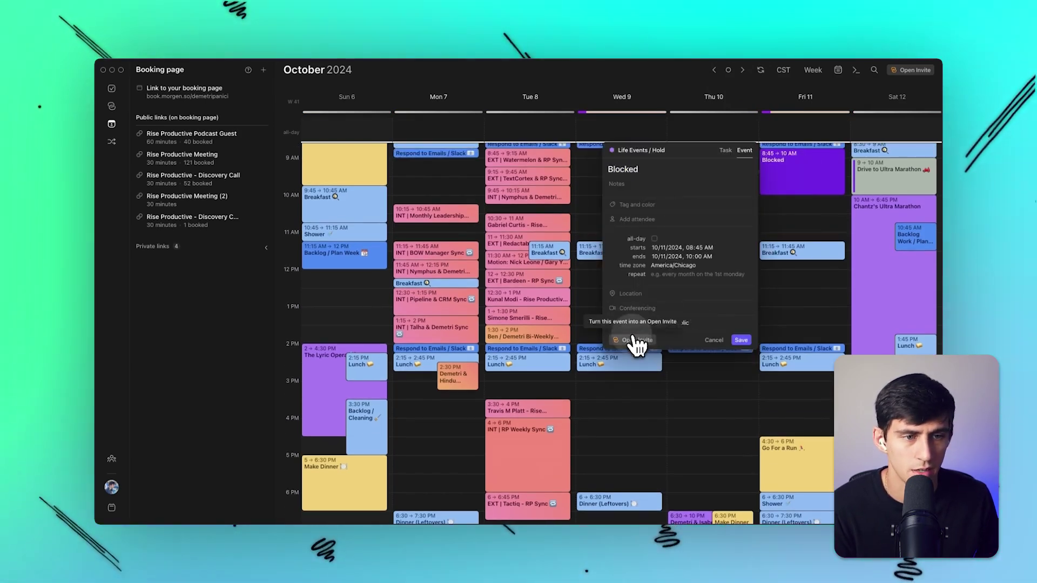
click(635, 340)
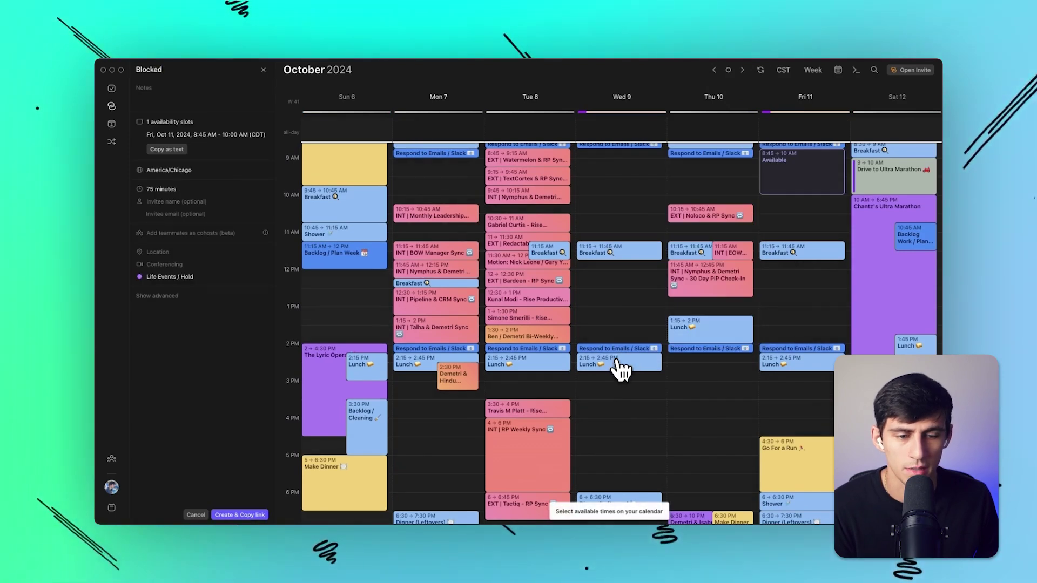
Step: Make the invite 15 minutes long with a Google Meet link on the Meetings calendar
click(174, 193)
click(165, 207)
click(170, 265)
click(176, 270)
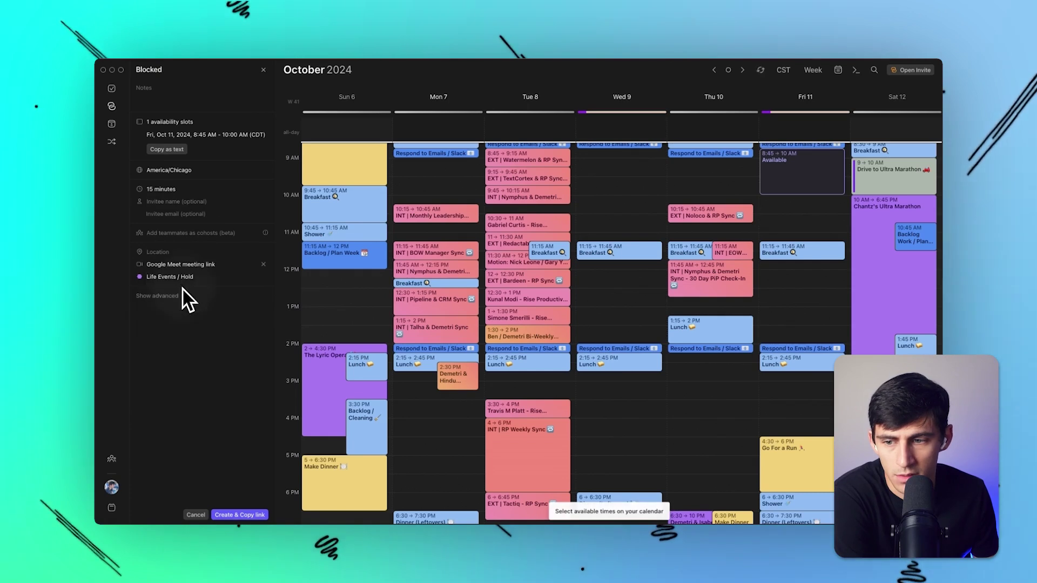
click(175, 278)
scroll(197, 427, down, 1)
click(195, 429)
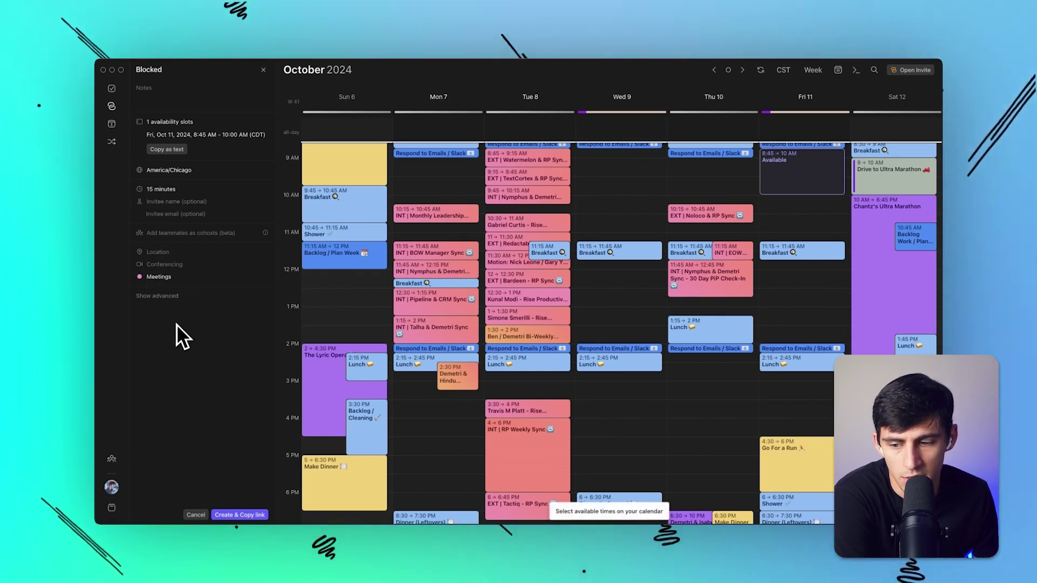
Step: Start renaming the invite 'Quick', extend the Friday slot, and add a Thursday morning slot
double_click(155, 69)
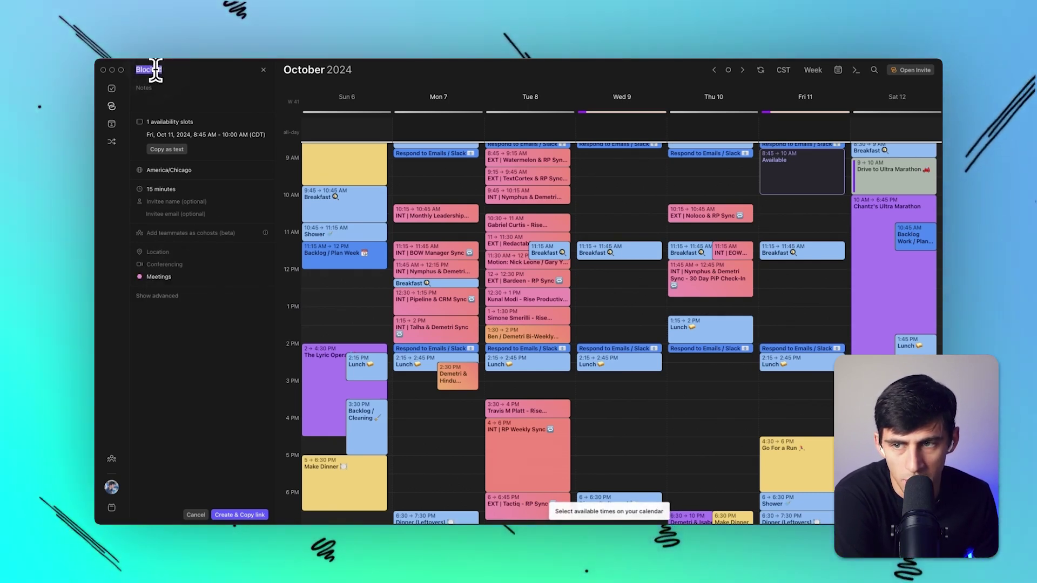
text(Quick Sync With Jack)
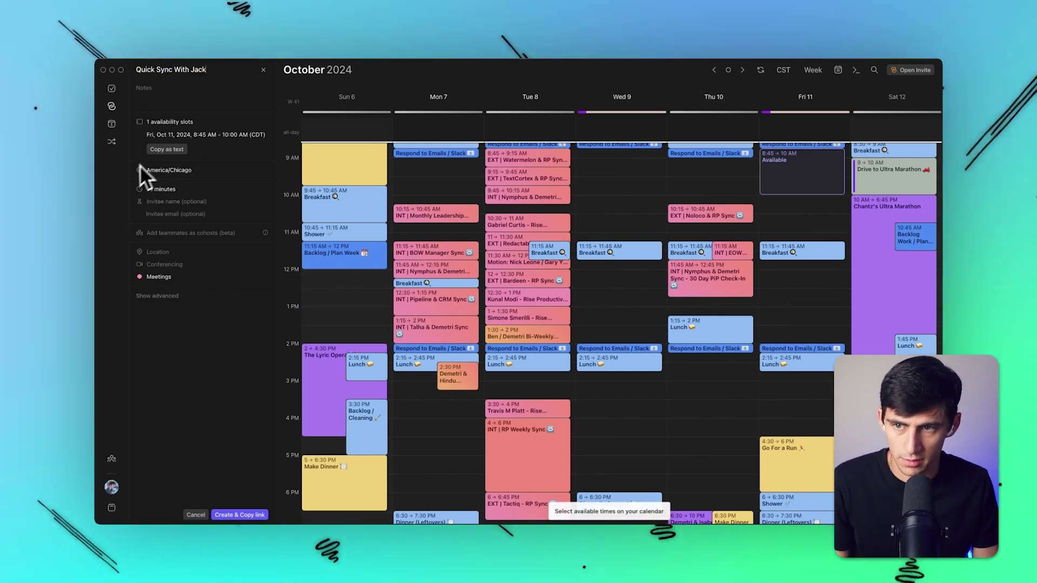
drag(767, 195, 768, 214)
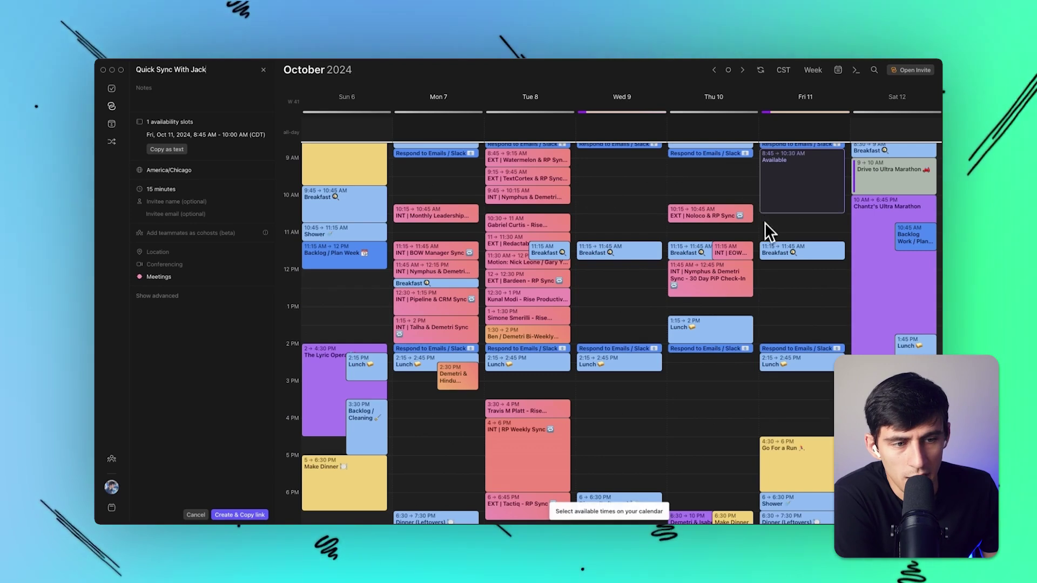
drag(712, 160, 716, 203)
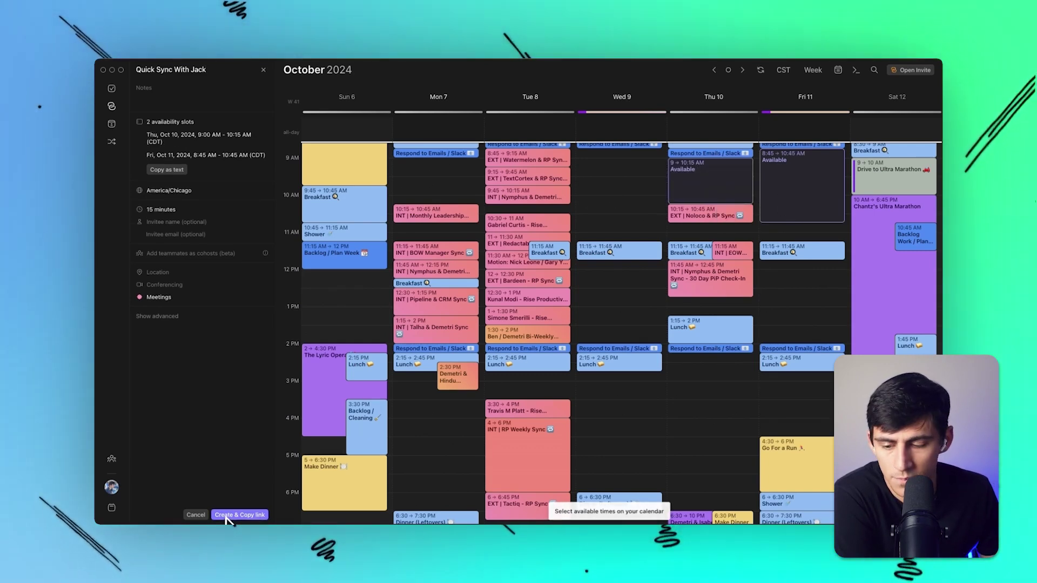
Step: Create and copy the Quick Sync invite link, discard the Blocked draft, and show tasks for the current week
click(229, 516)
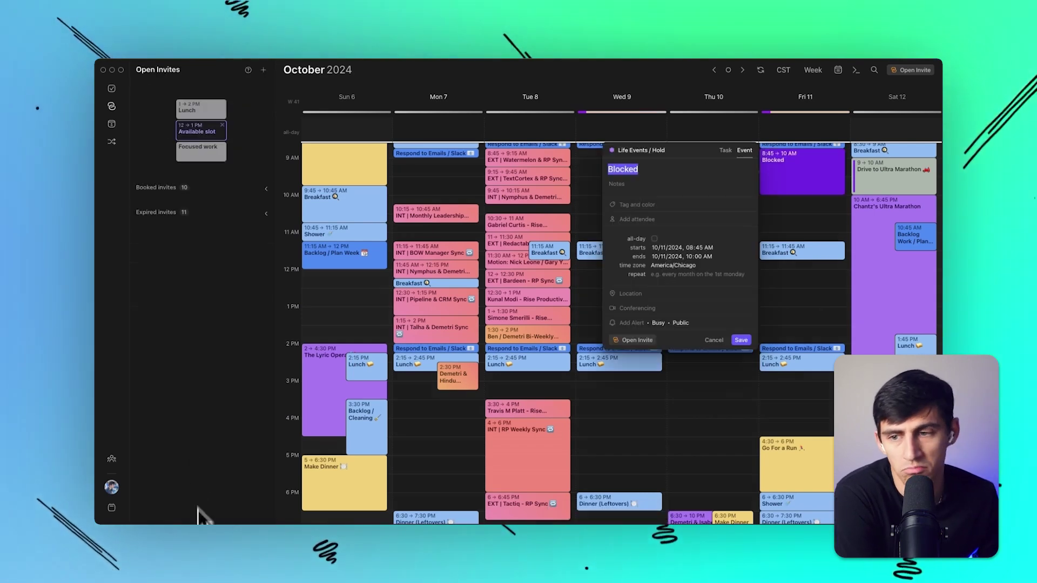
click(713, 340)
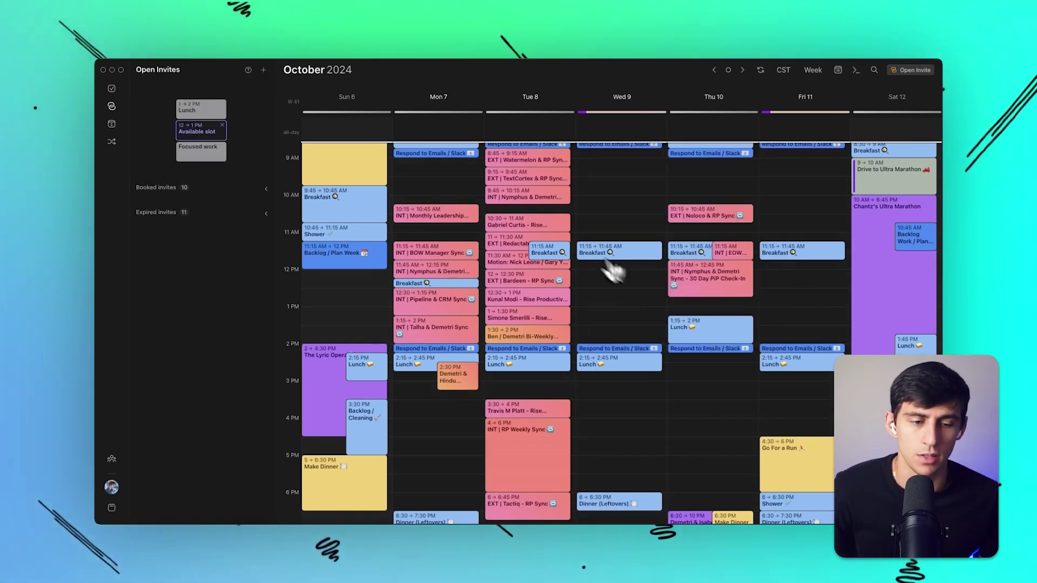
click(111, 89)
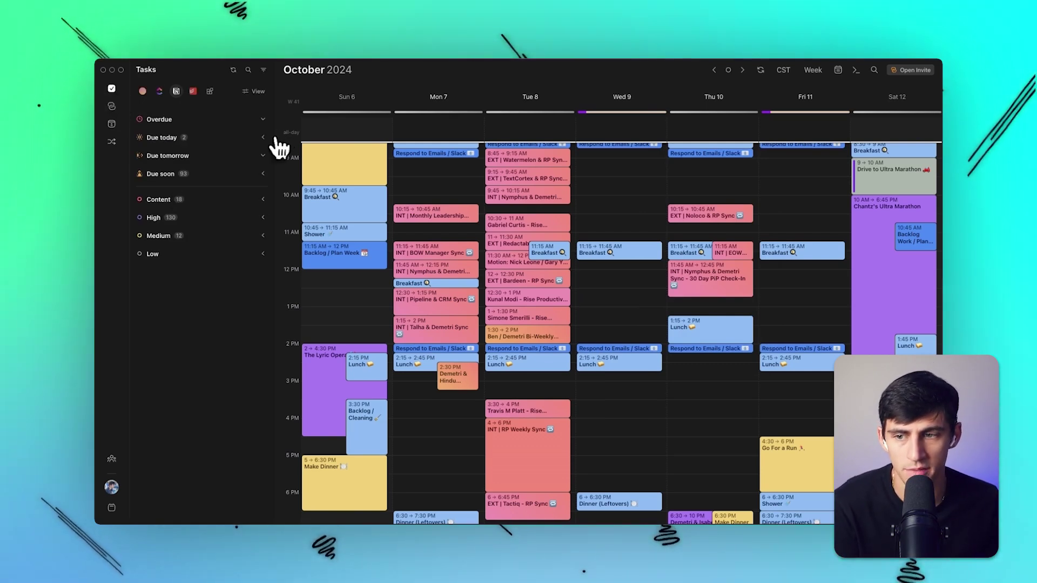
click(727, 70)
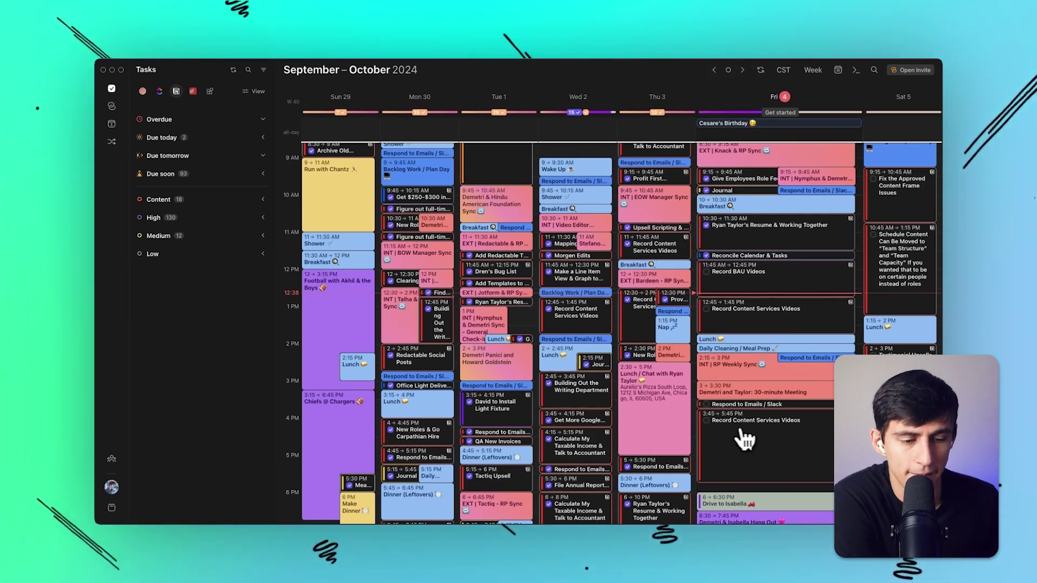
Step: Glance at the Saturday scheduling task's details and expand the tasks due today
scroll(898, 306, up, 1)
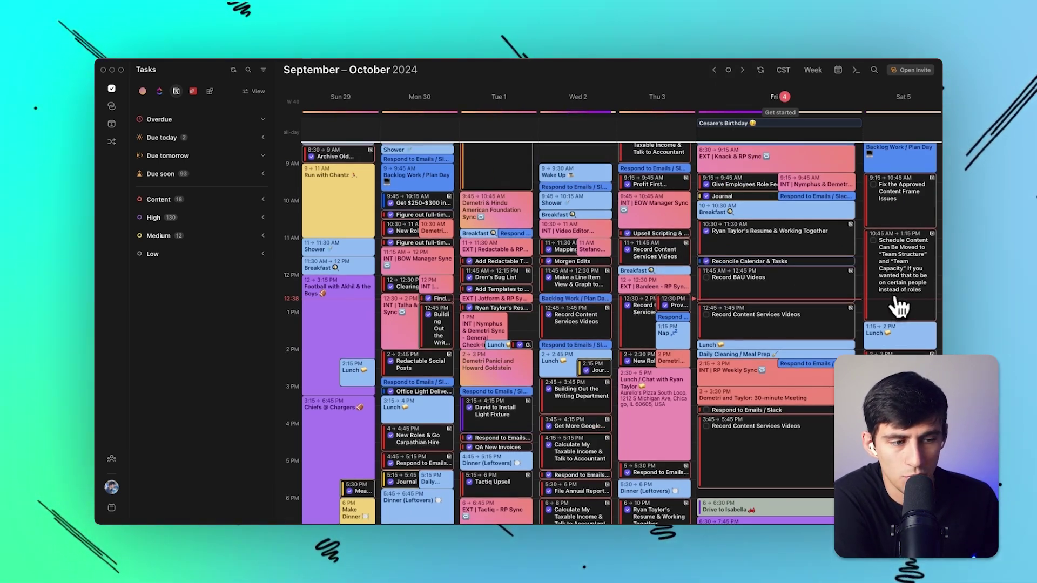
click(918, 261)
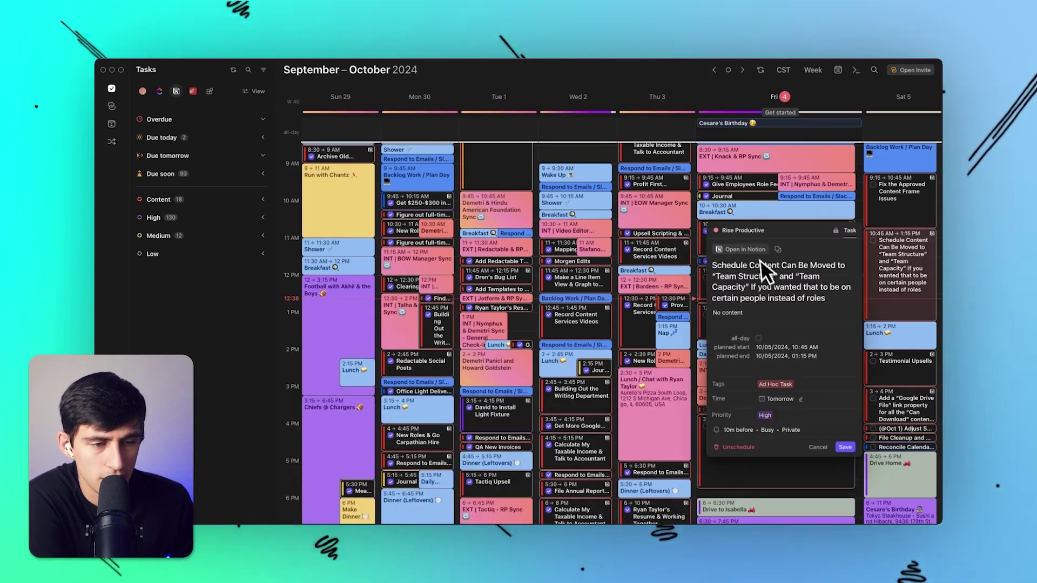
key(Escape)
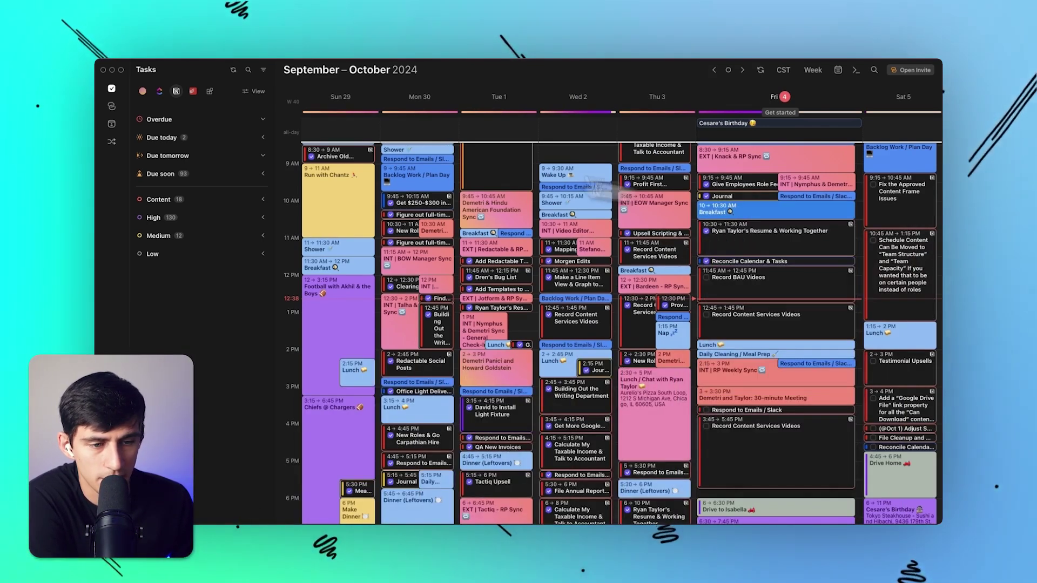
click(263, 137)
Step: Schedule the scripts pricing task on Friday at noon and inspect the Record BAU Videos event's calendar
drag(189, 169, 750, 304)
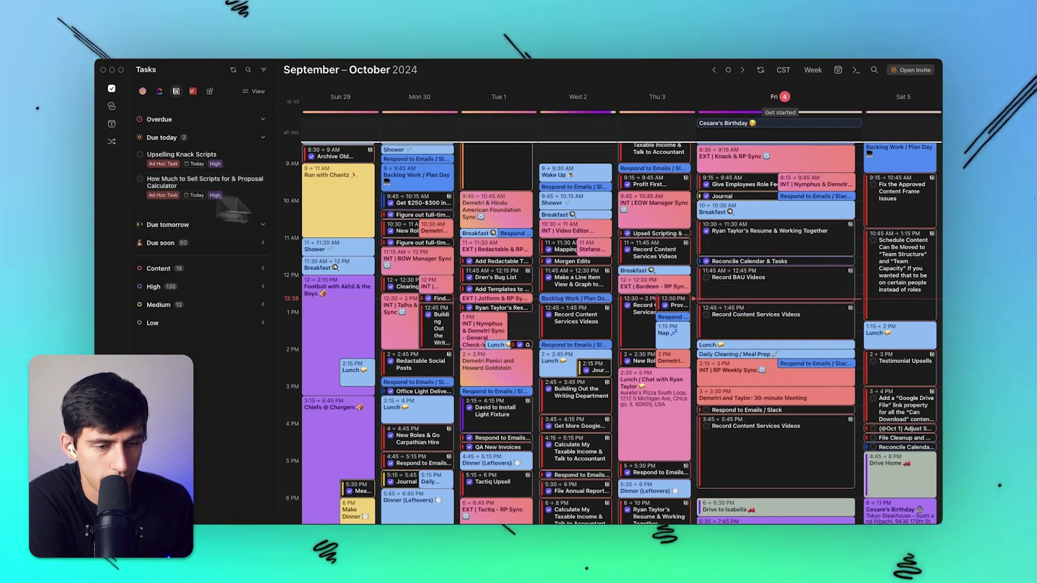
click(736, 284)
click(592, 273)
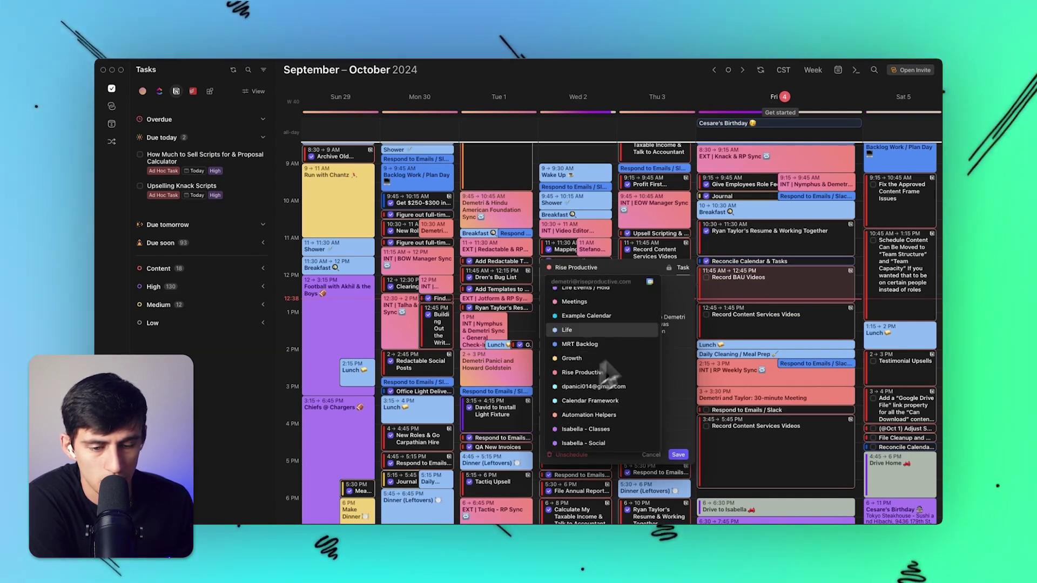
click(736, 323)
click(733, 310)
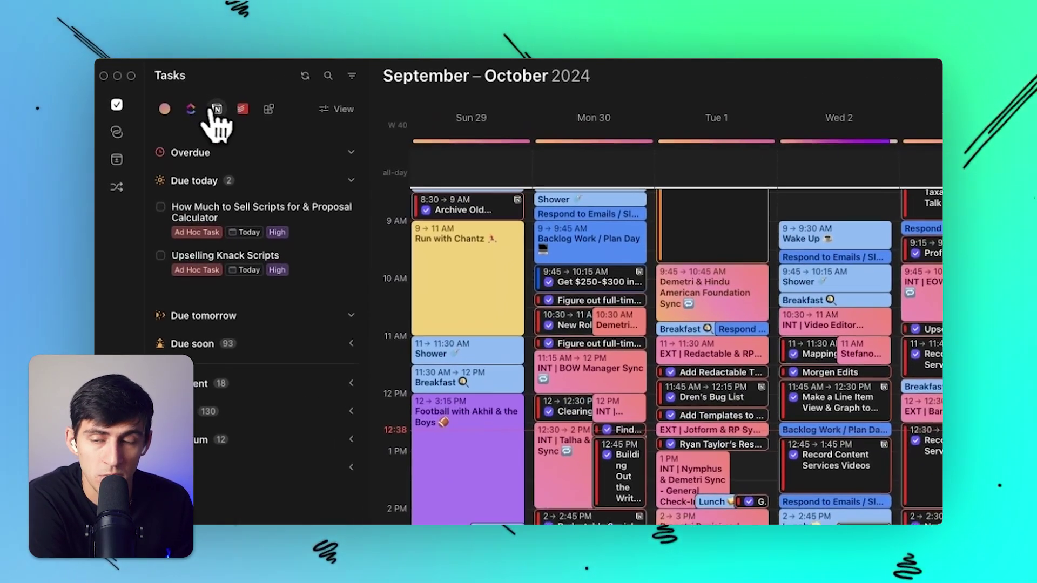
click(244, 111)
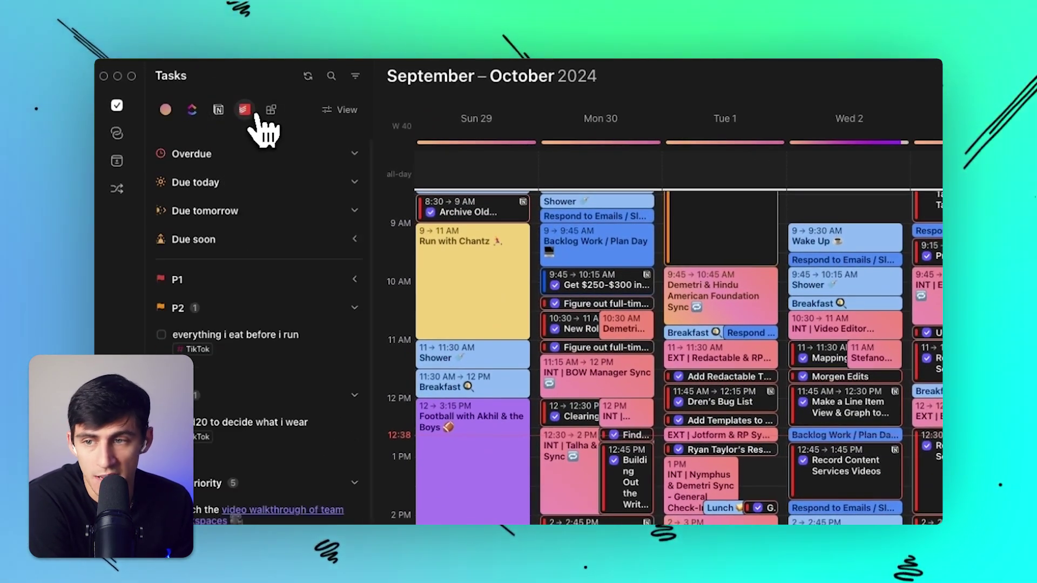
click(192, 110)
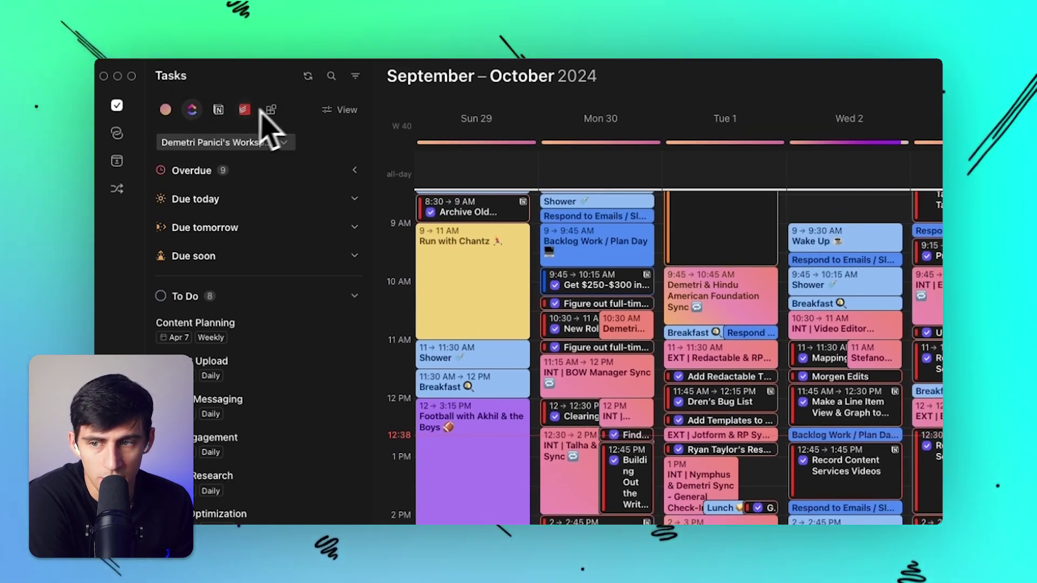
click(219, 110)
click(324, 116)
scroll(424, 416, down, 2)
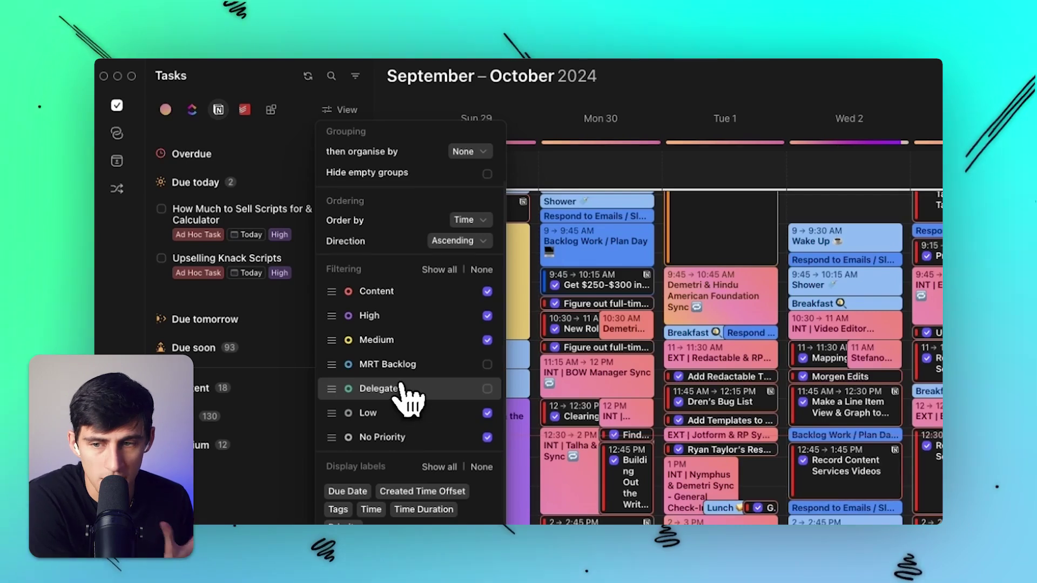
scroll(405, 398, up, 2)
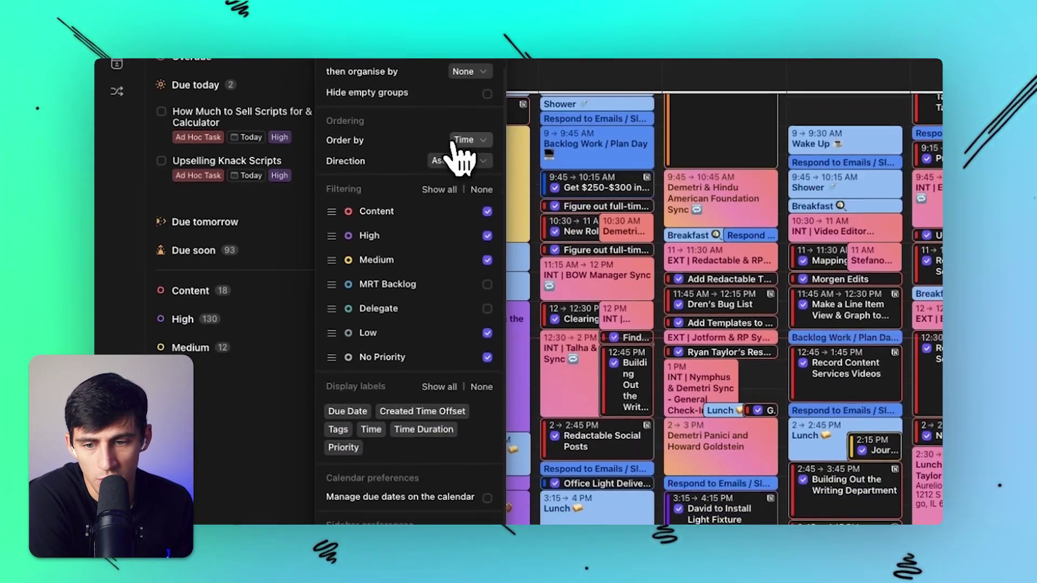
click(413, 461)
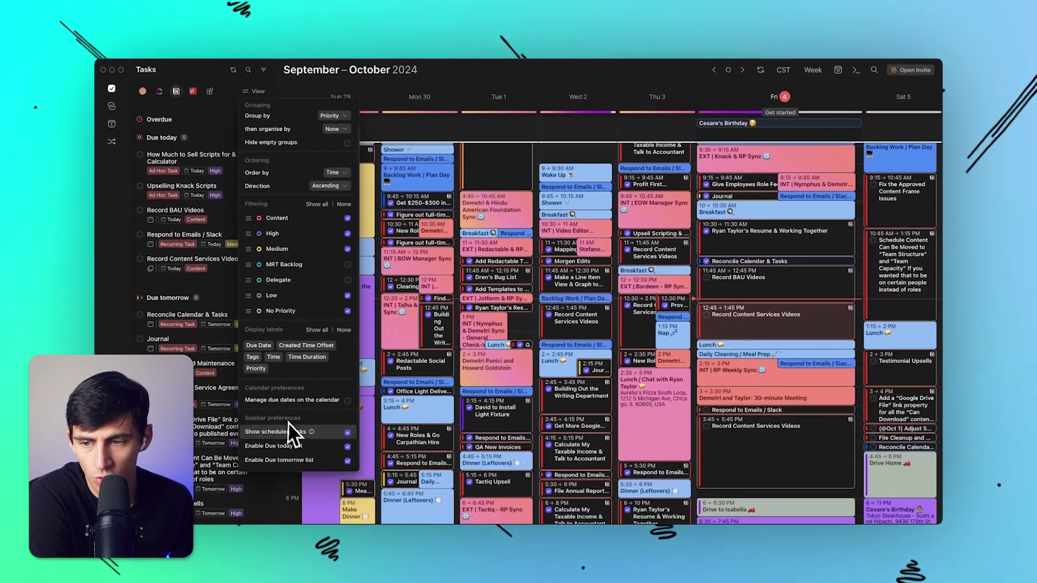
click(289, 430)
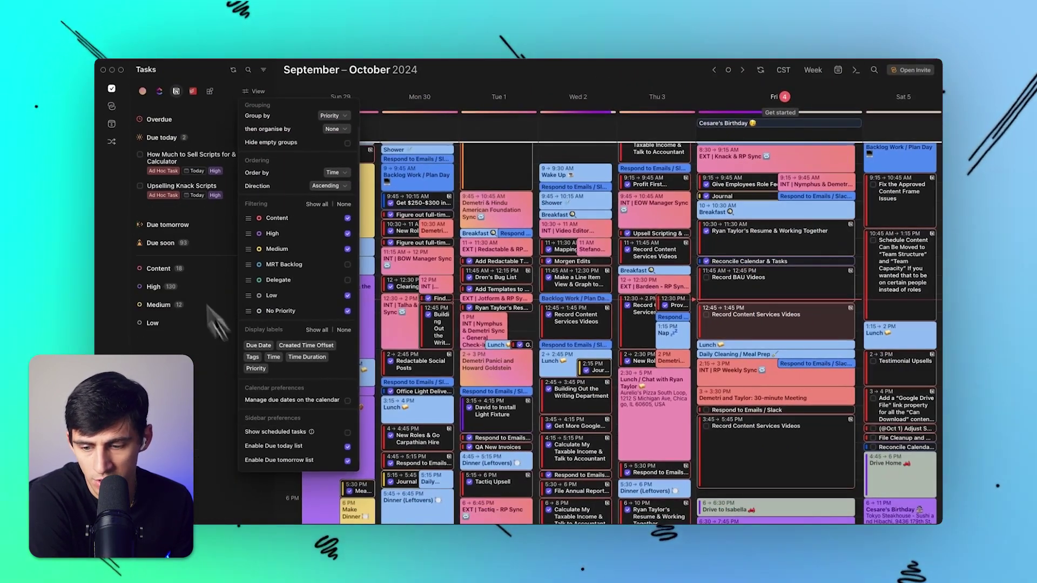
click(524, 113)
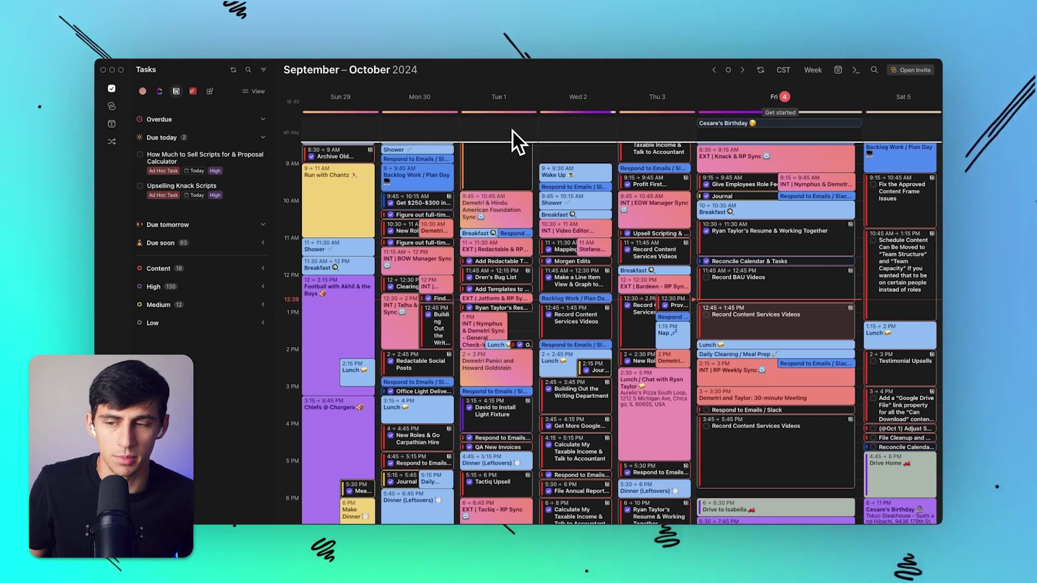
key(super+backslash)
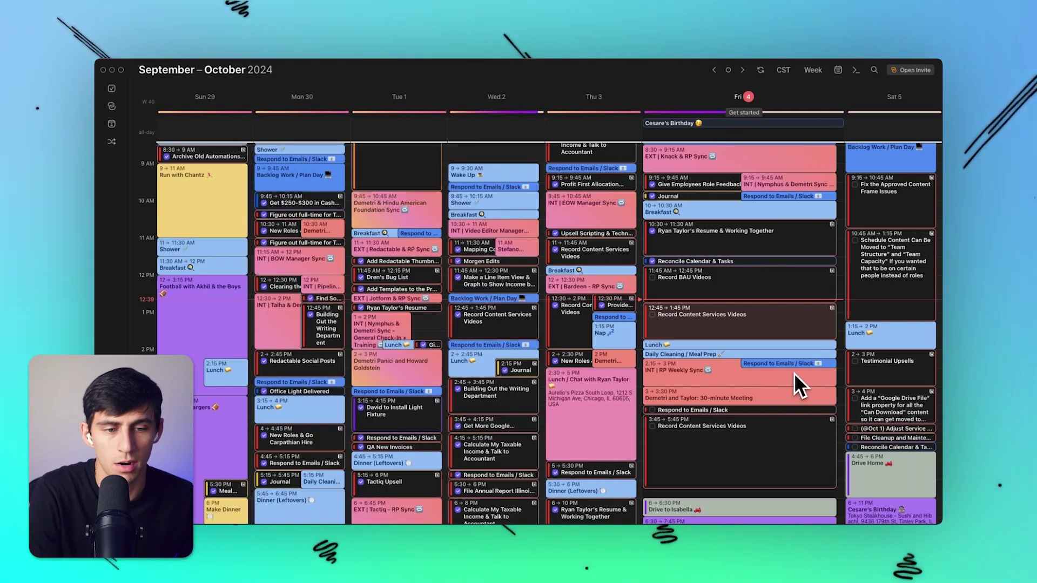
key(super+backslash)
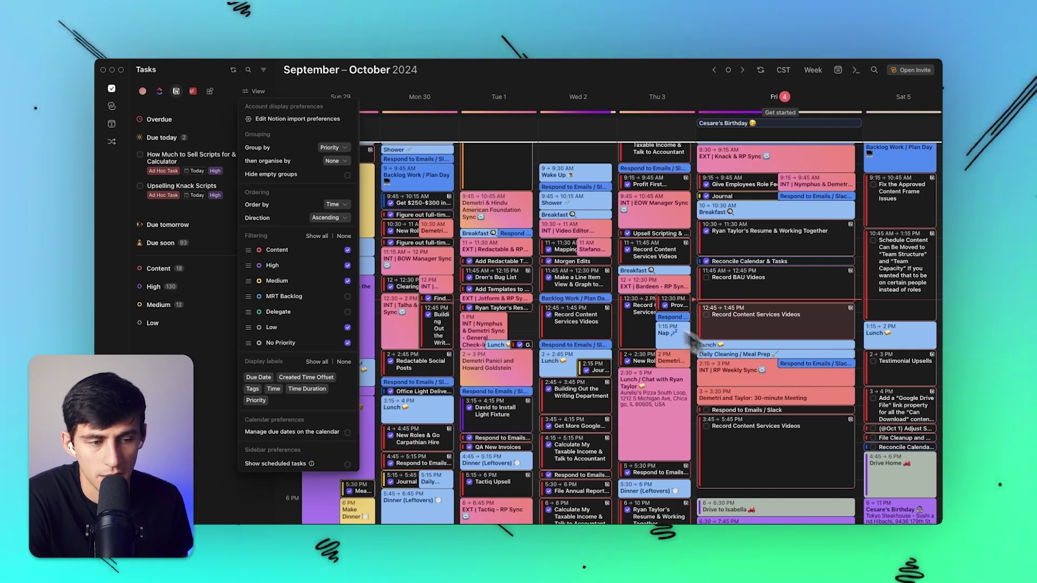
click(112, 321)
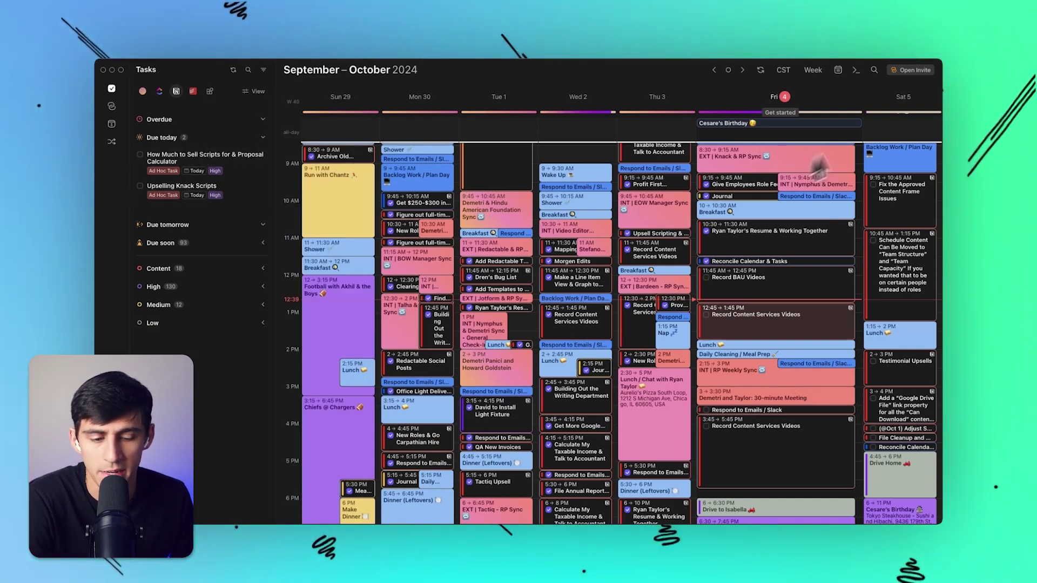
Step: Switch the Tasks sidebar to the first task source, showing Overdue, Due and Inbox groups
mouse_move(896, 116)
scroll(771, 223, up, 1)
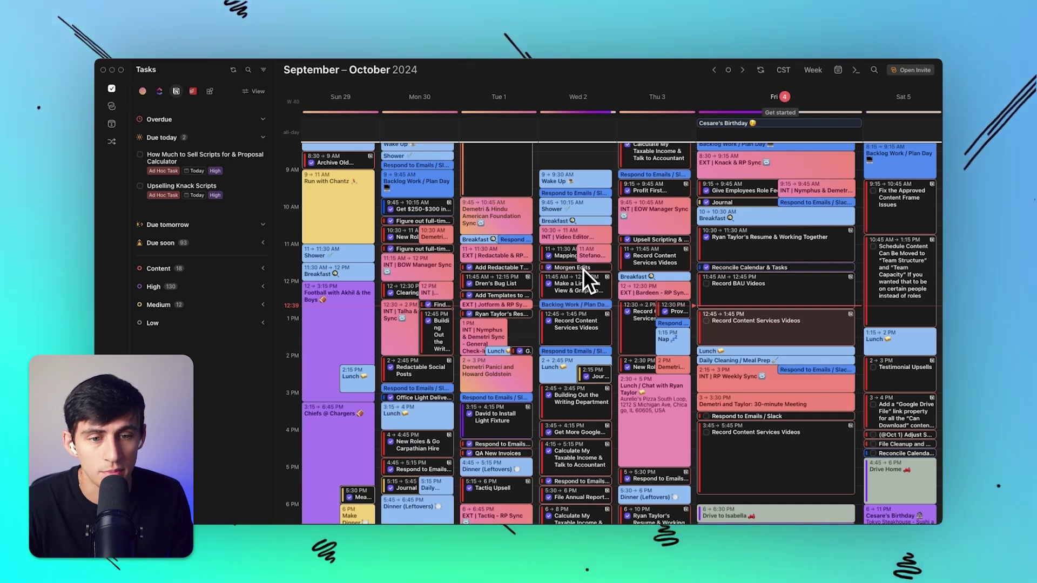
click(143, 91)
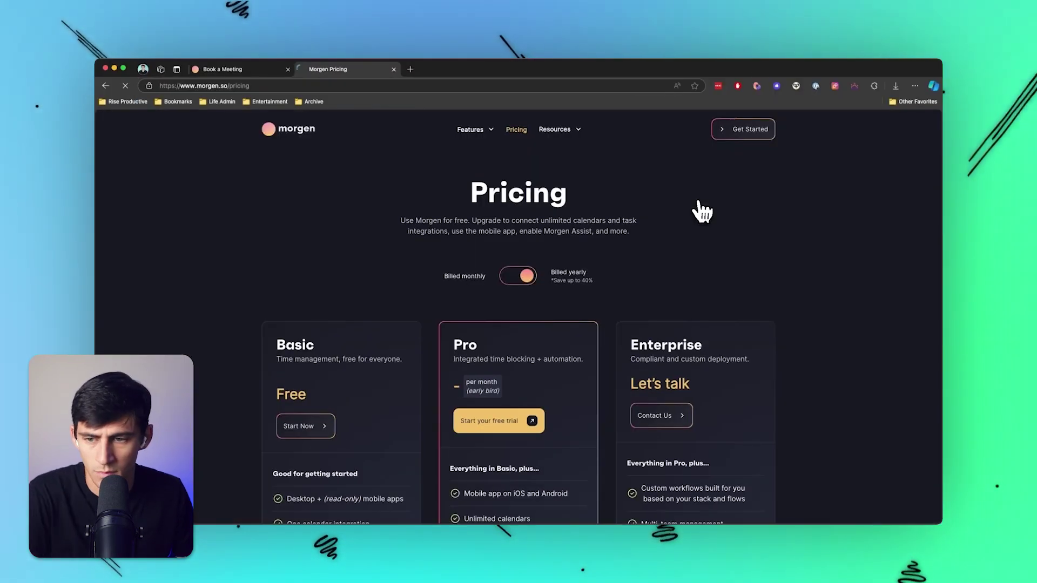
Step: Scroll the Morgen pricing page and highlight the Pro plan's USD 9.00 price among Basic, Pro and Enterprise
scroll(692, 243, down, 3)
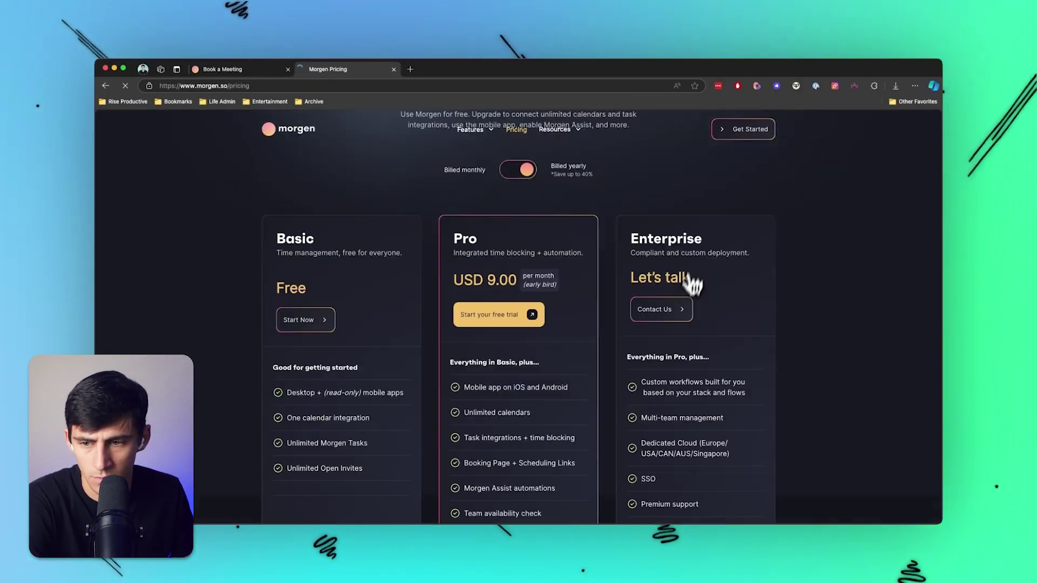
scroll(684, 306, down, 2)
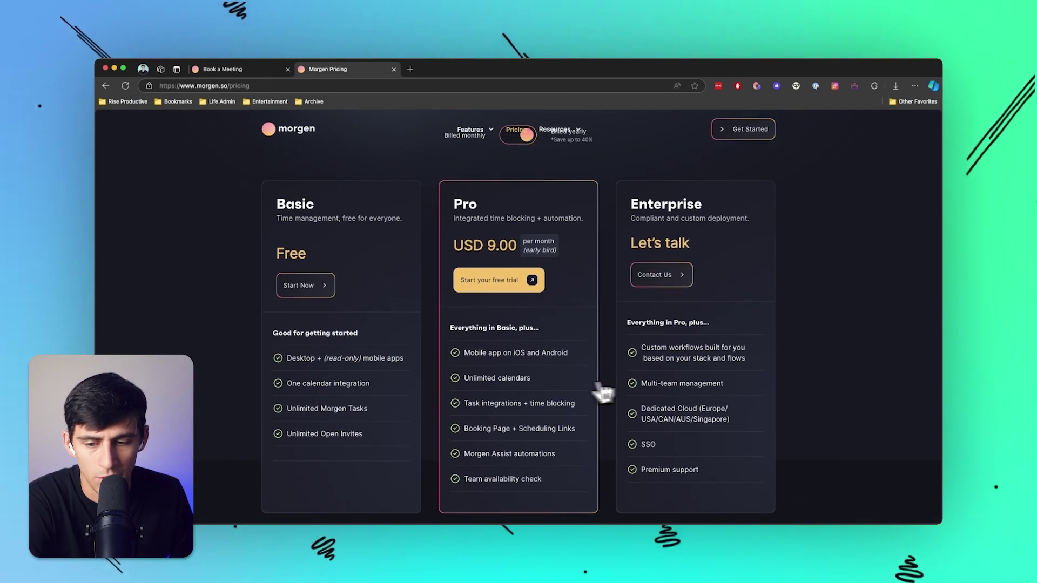
double_click(467, 246)
drag(467, 245, 548, 247)
click(548, 247)
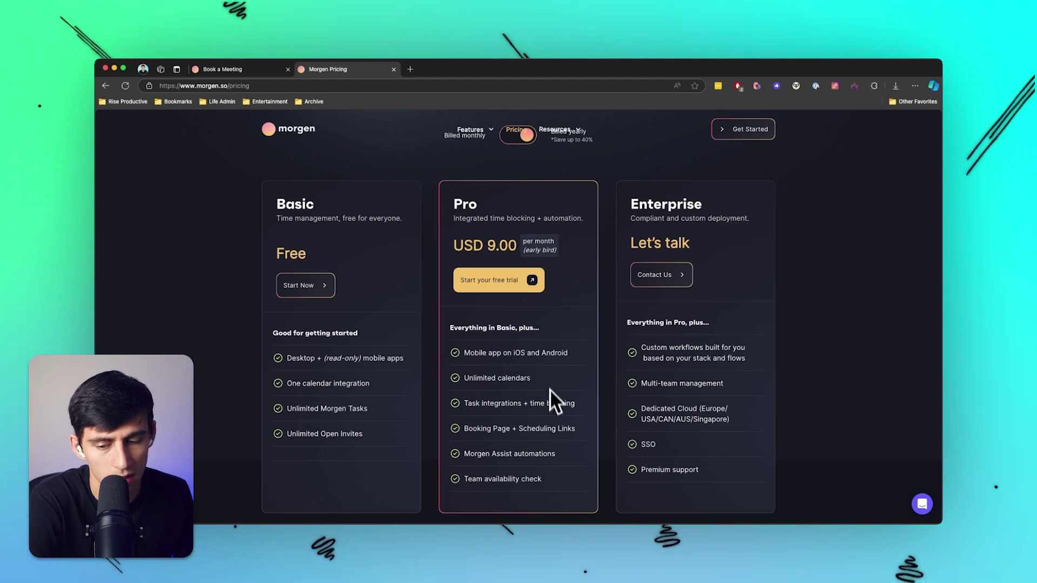
scroll(549, 394, down, 1)
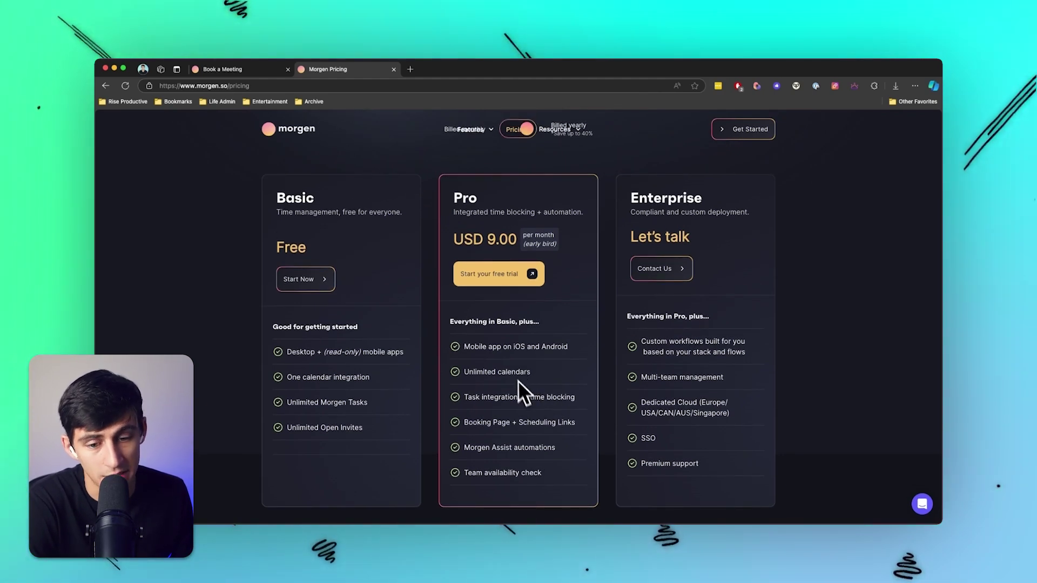